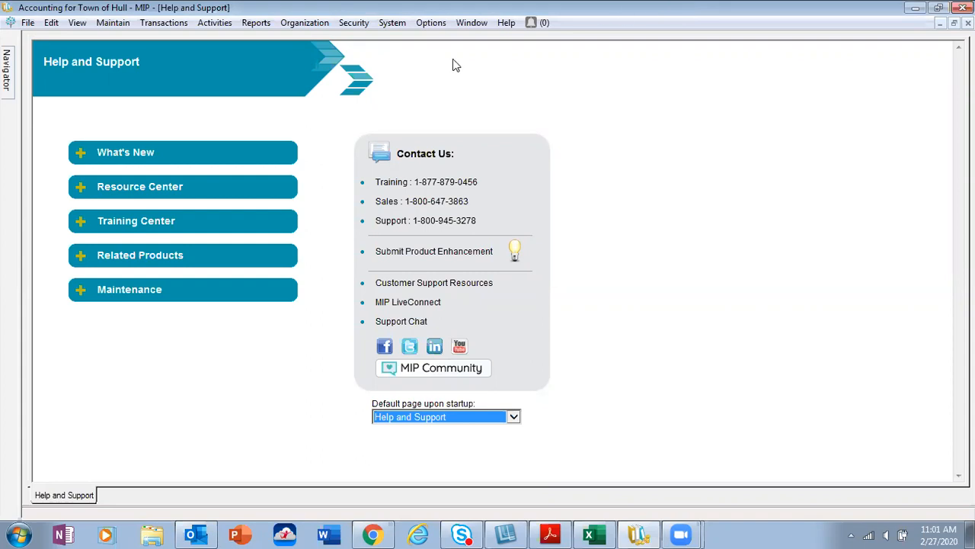
# - Open the Statement of Revenues and Expenditures report and load the saved report KD
pyautogui.click(256, 23)
pyautogui.moveTo(283, 149)
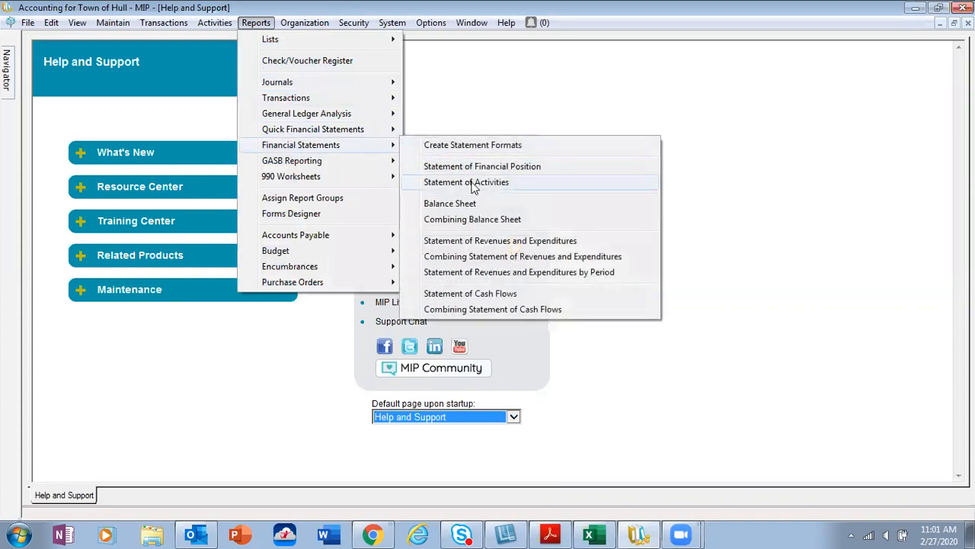
pyautogui.click(494, 242)
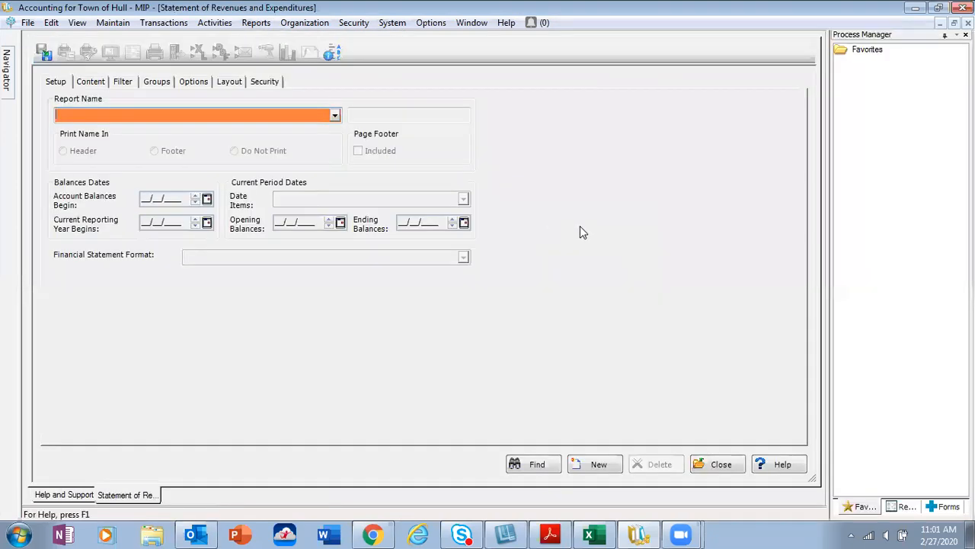
pyautogui.click(336, 116)
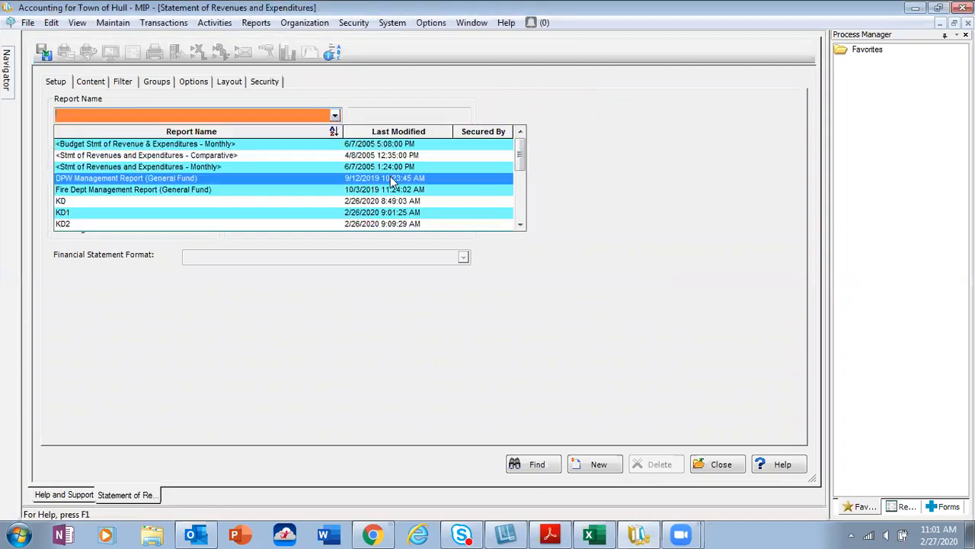
pyautogui.click(258, 200)
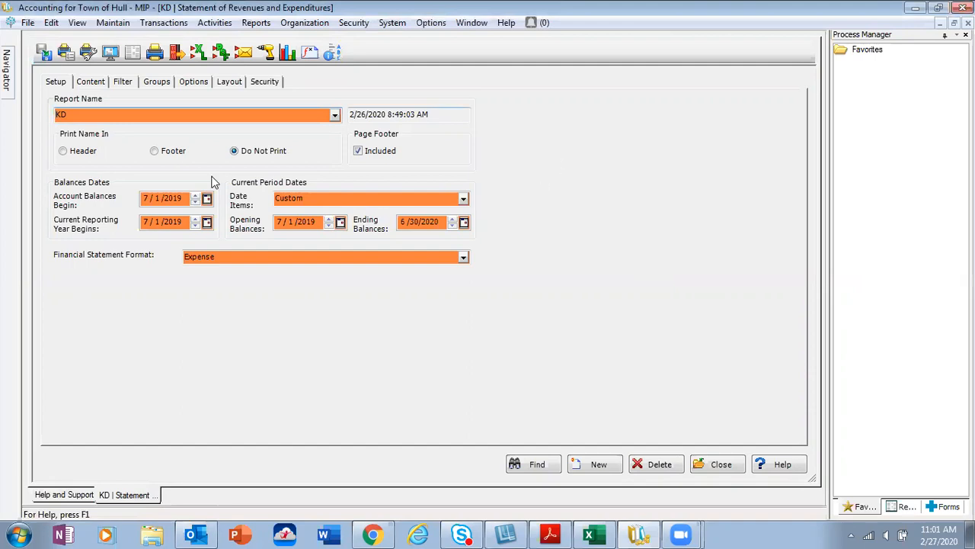
# - Review the KD report's content columns and preview the report on screen
pyautogui.click(97, 87)
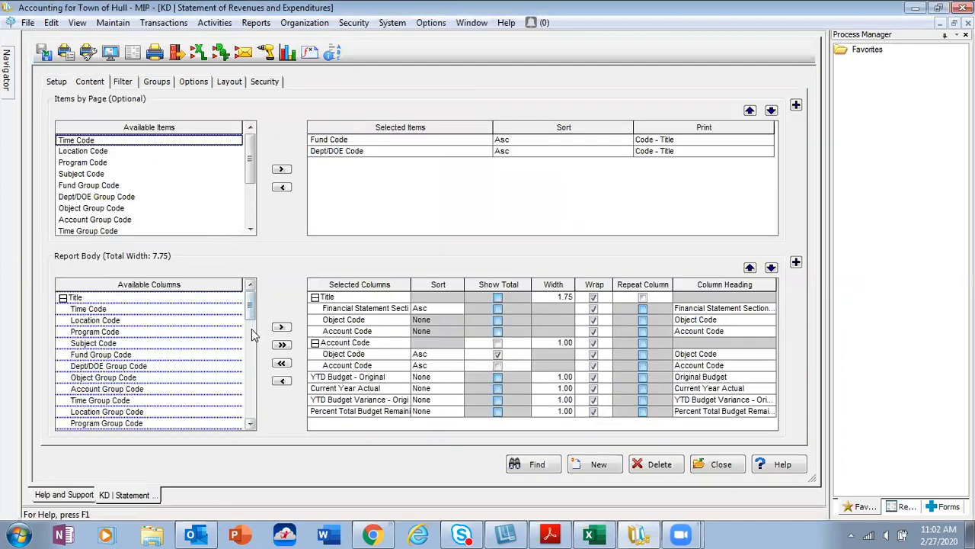
pyautogui.moveTo(247, 308)
pyautogui.mouseDown()
pyautogui.moveTo(251, 417)
pyautogui.moveTo(250, 299)
pyautogui.mouseUp()
pyautogui.click(110, 52)
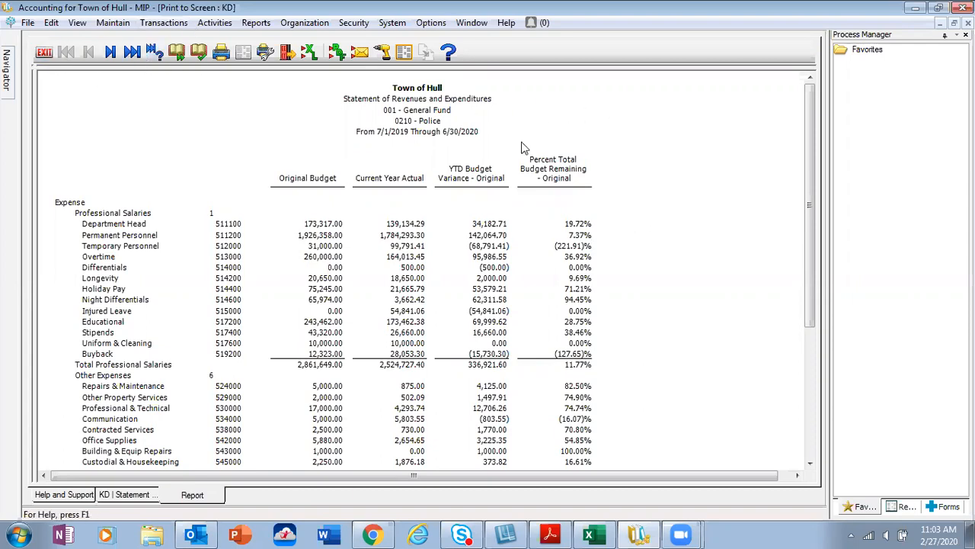
pyautogui.click(44, 54)
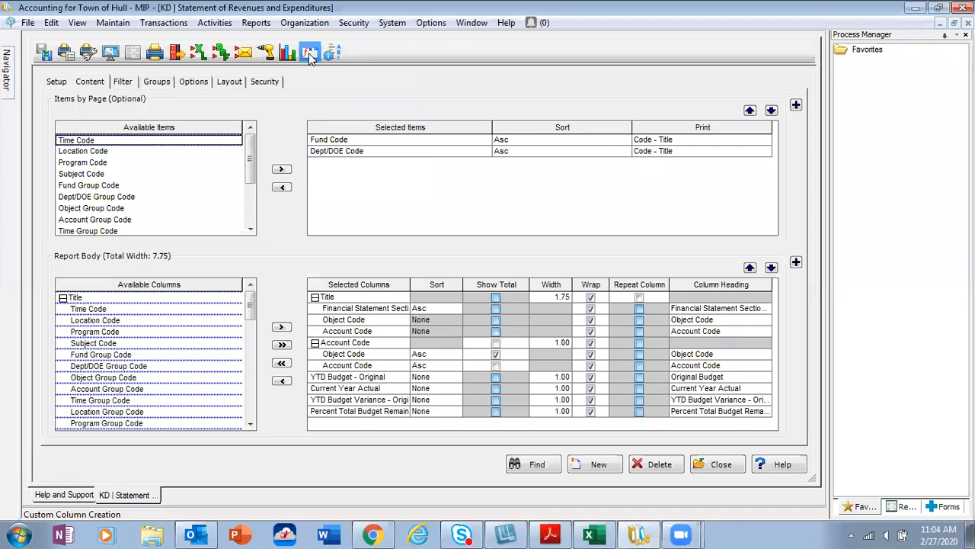
# - Examine the custom column Perc, including its column type and formula, and close the custom column setup
pyautogui.click(311, 53)
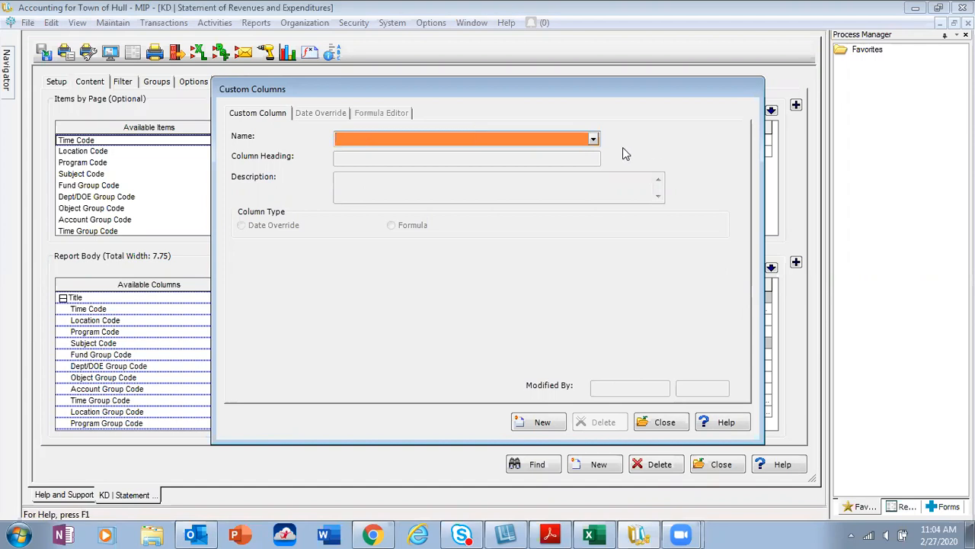
pyautogui.click(594, 141)
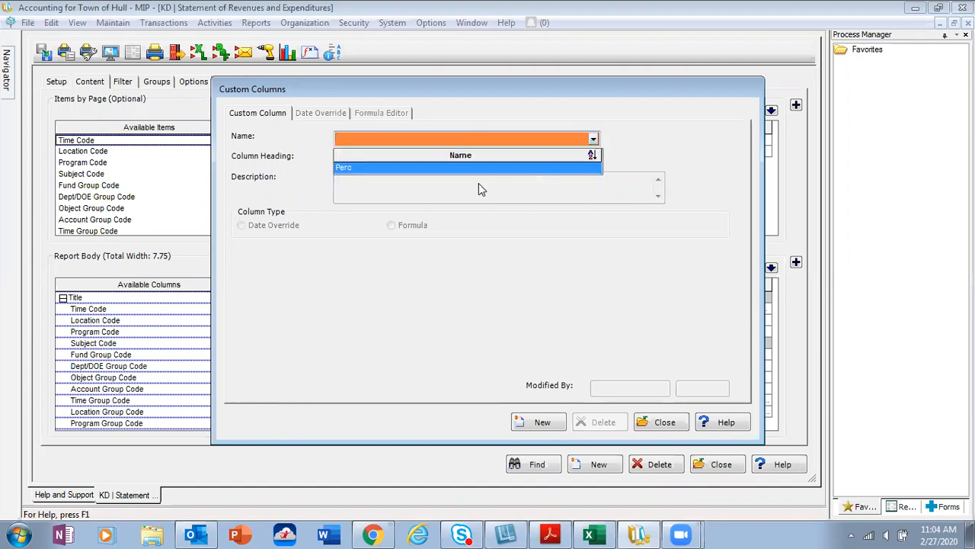
pyautogui.click(358, 170)
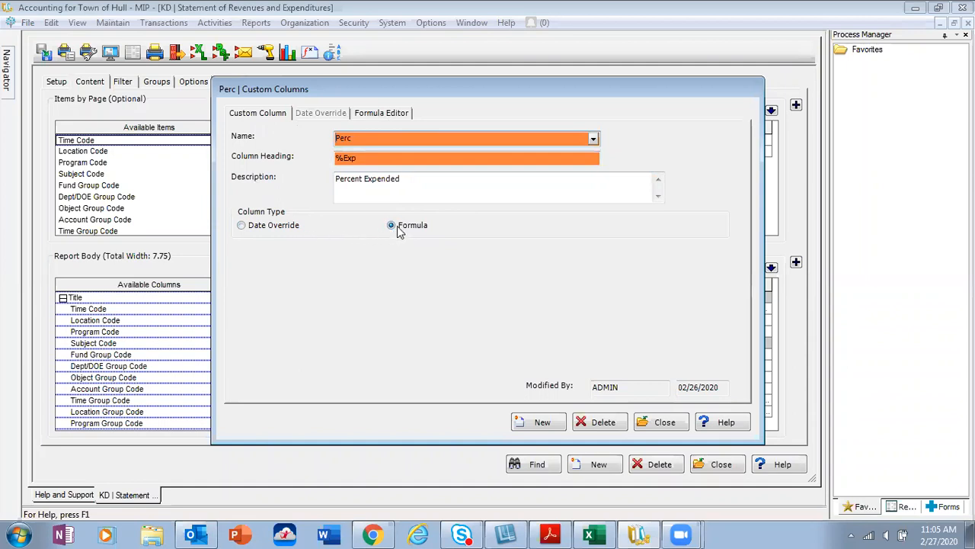
pyautogui.click(382, 114)
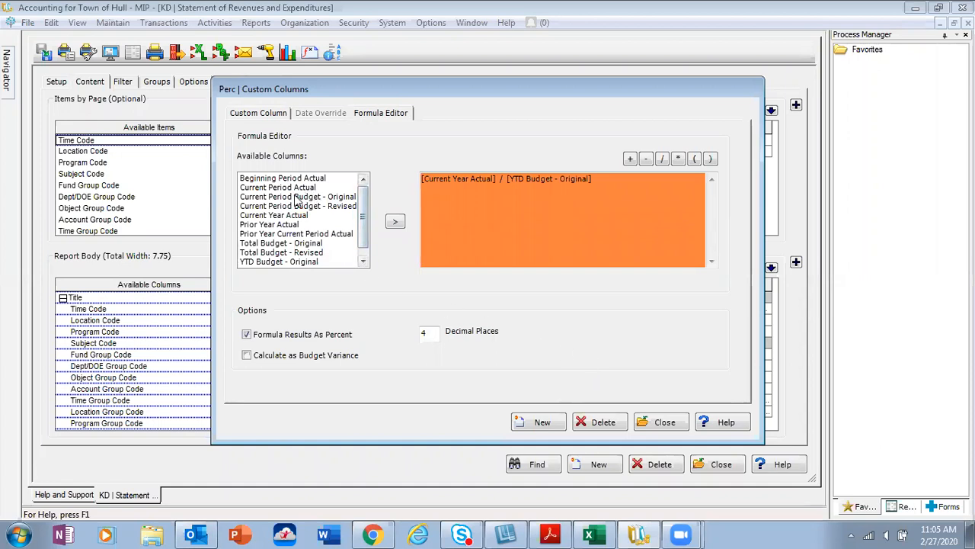
pyautogui.moveTo(364, 218)
pyautogui.mouseDown()
pyautogui.moveTo(364, 232)
pyautogui.moveTo(366, 202)
pyautogui.mouseUp()
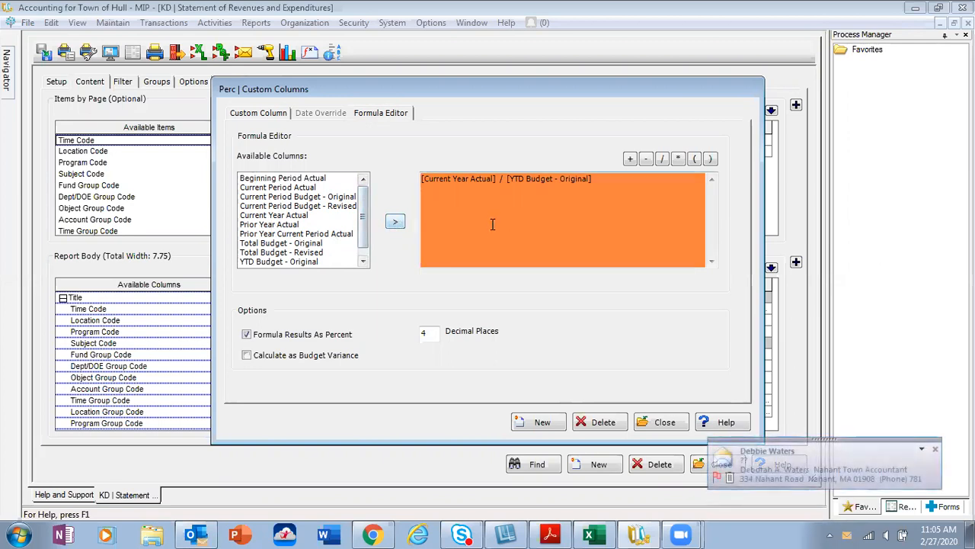
pyautogui.click(931, 449)
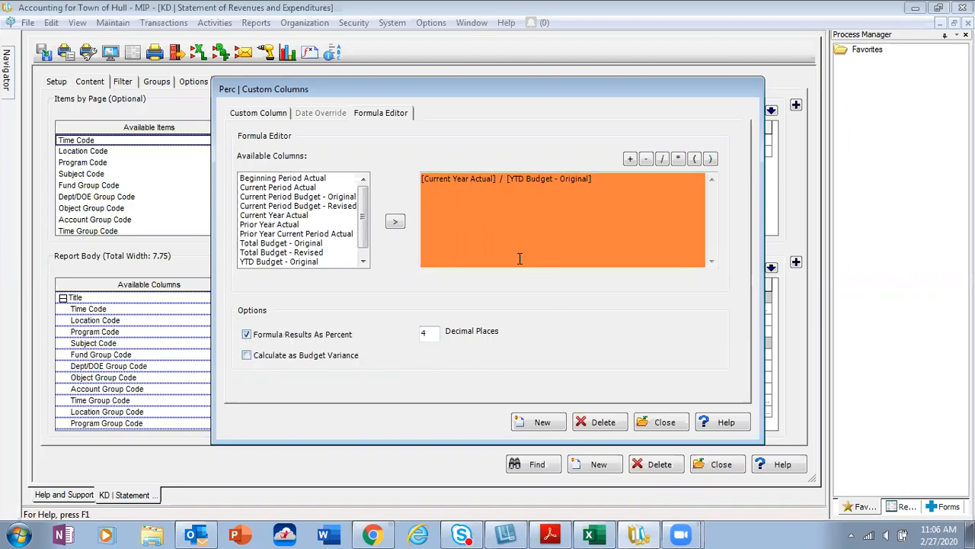
pyautogui.click(670, 423)
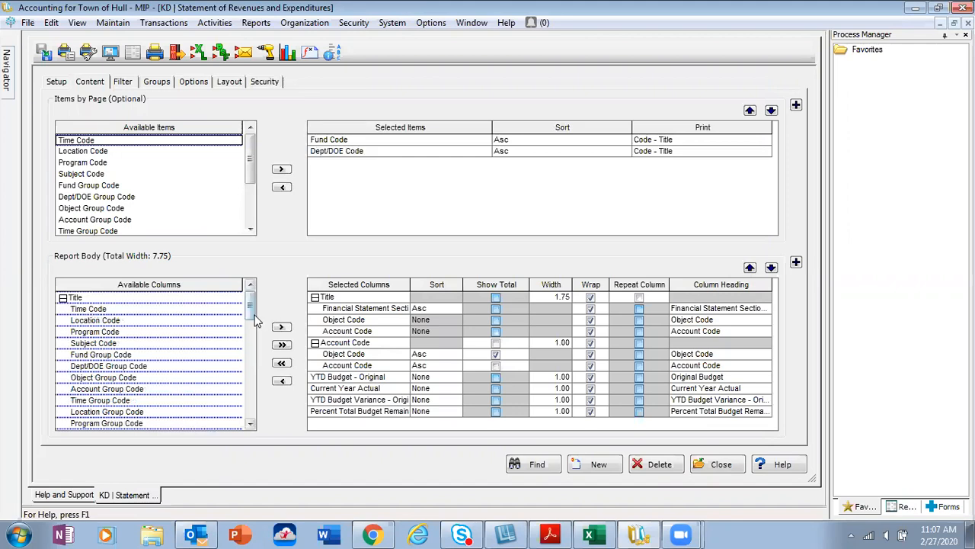
# - Add the Perc custom column to the report body with the heading "% Exp" and preview the report
pyautogui.moveTo(251, 301); pyautogui.dragTo(242, 425)
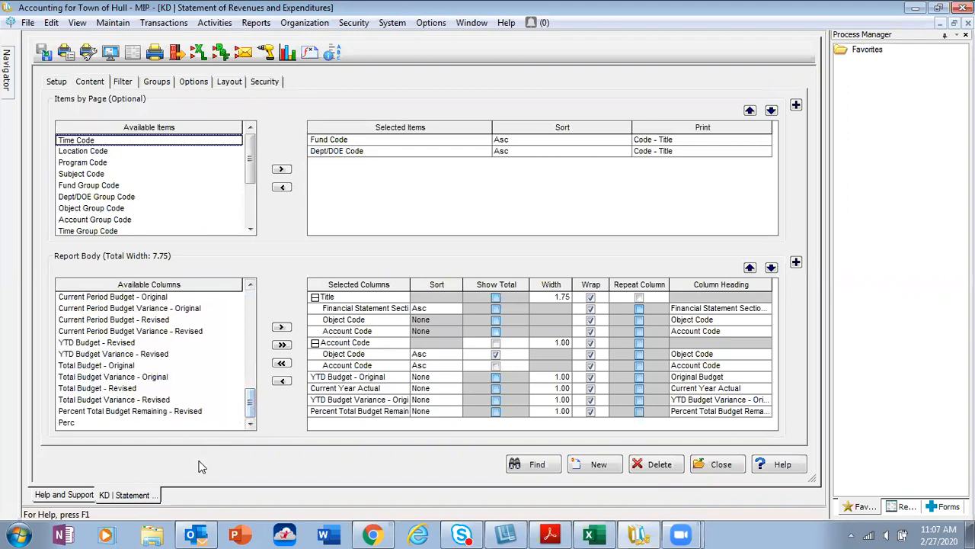
pyautogui.click(75, 424)
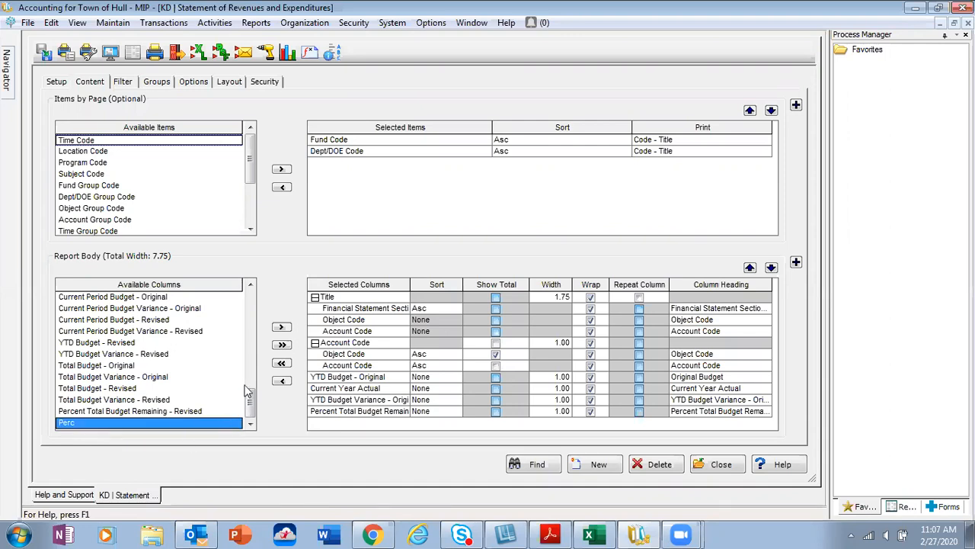
pyautogui.click(282, 328)
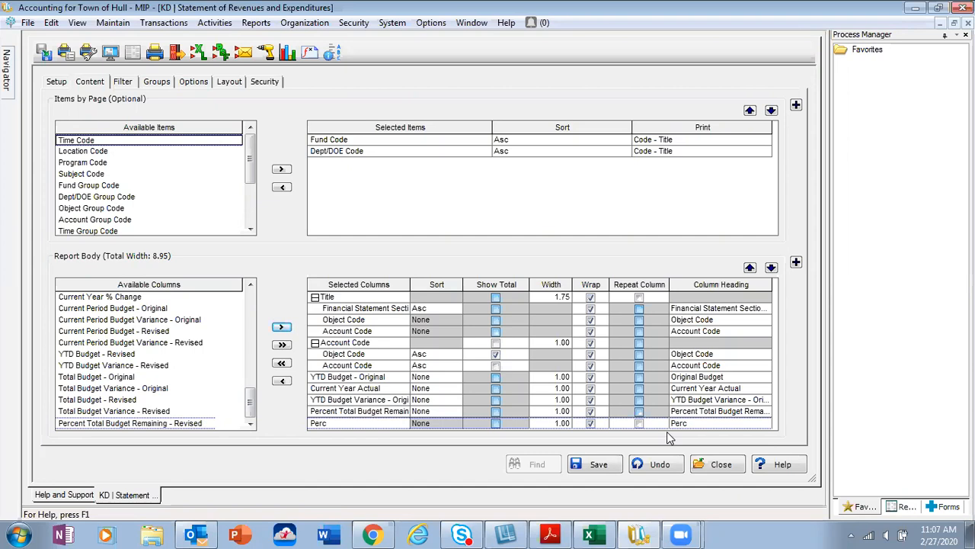
pyautogui.click(691, 423)
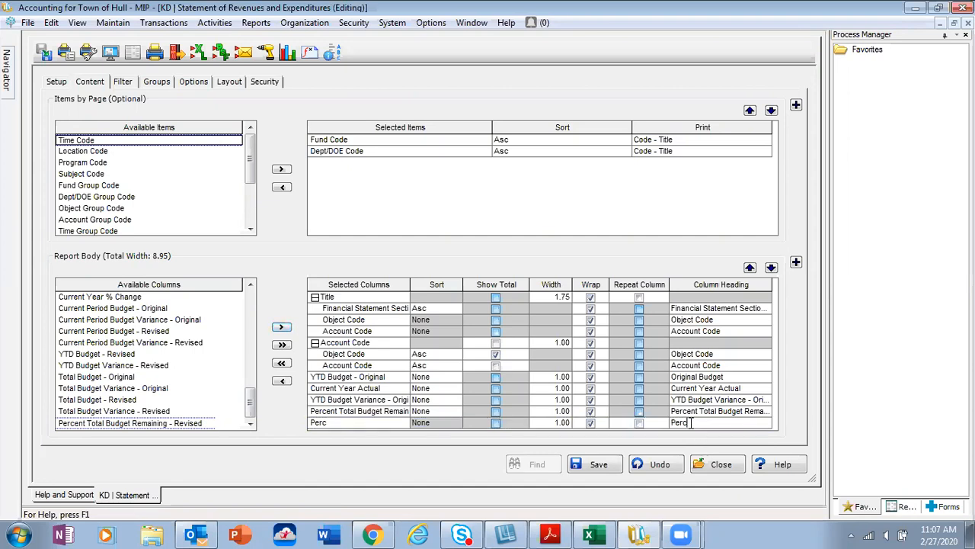
pyautogui.moveTo(691, 423); pyautogui.dragTo(665, 422)
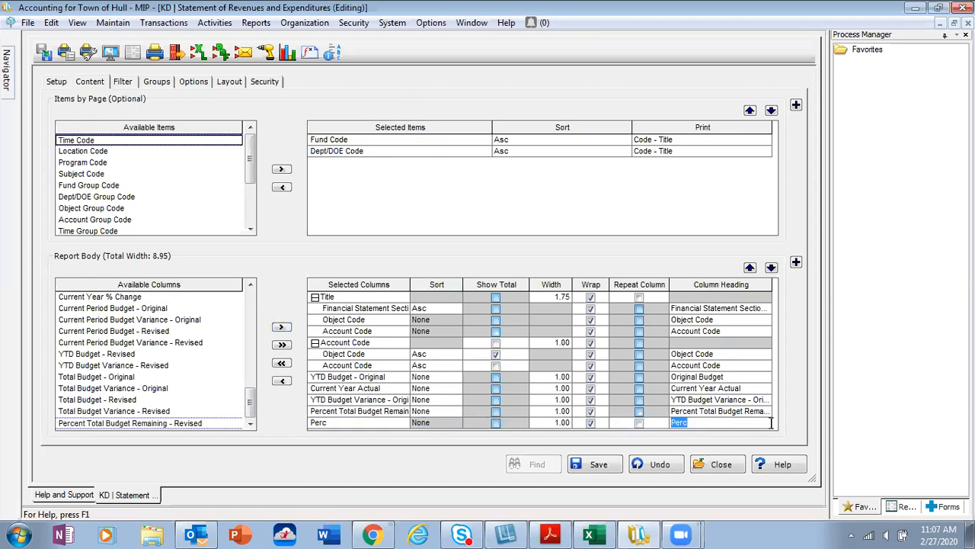
pyautogui.write('% Exp')
pyautogui.click(111, 53)
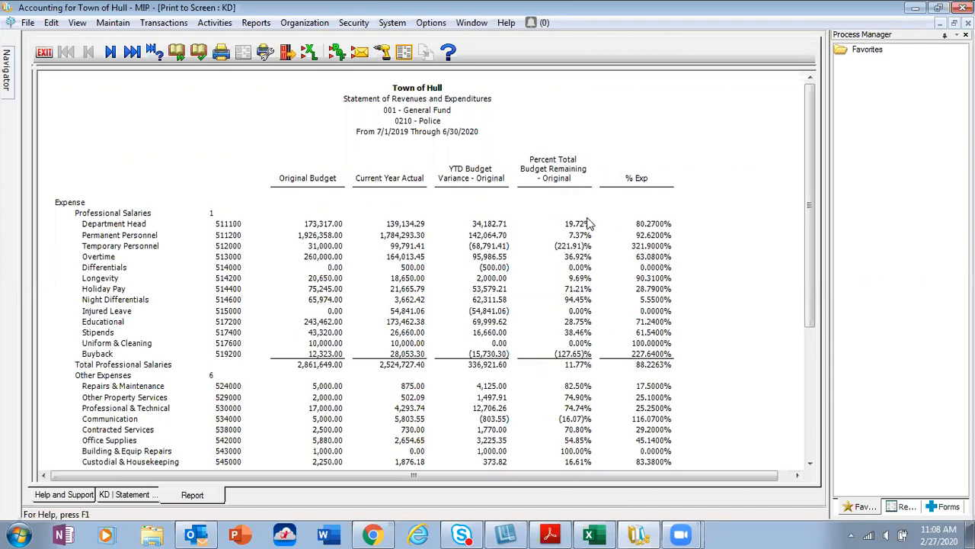
pyautogui.click(43, 51)
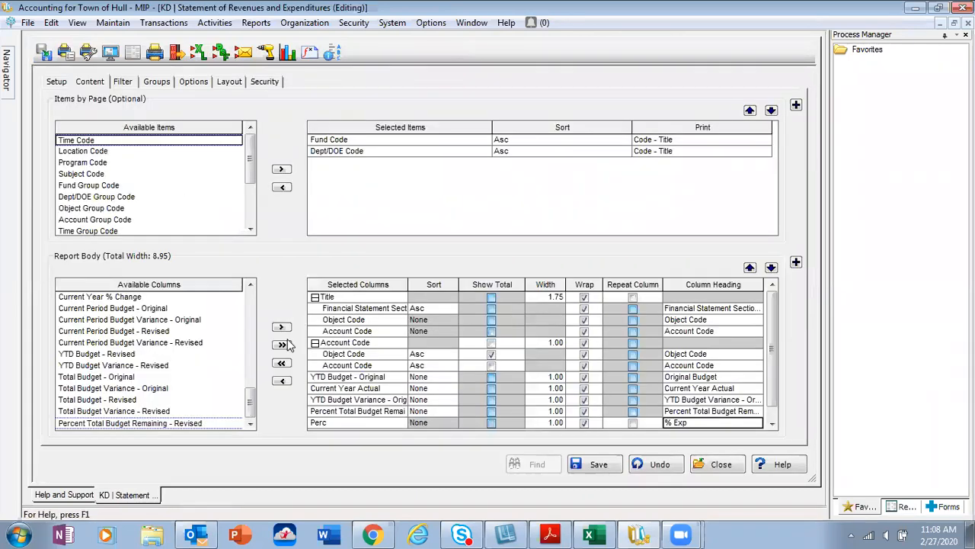
# - Remove the Percent Total Budget Remaining - Original column from the report body and preview the report
pyautogui.click(352, 411)
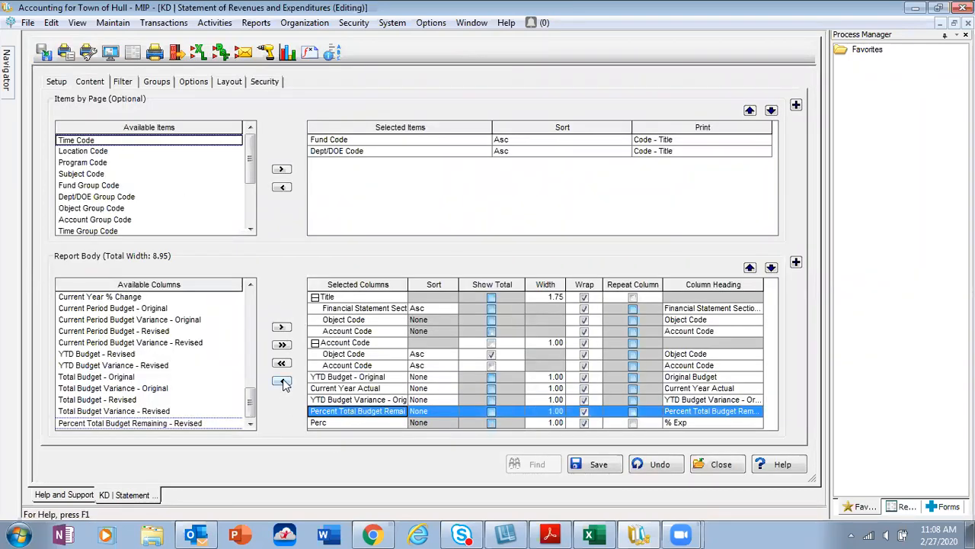
pyautogui.click(282, 381)
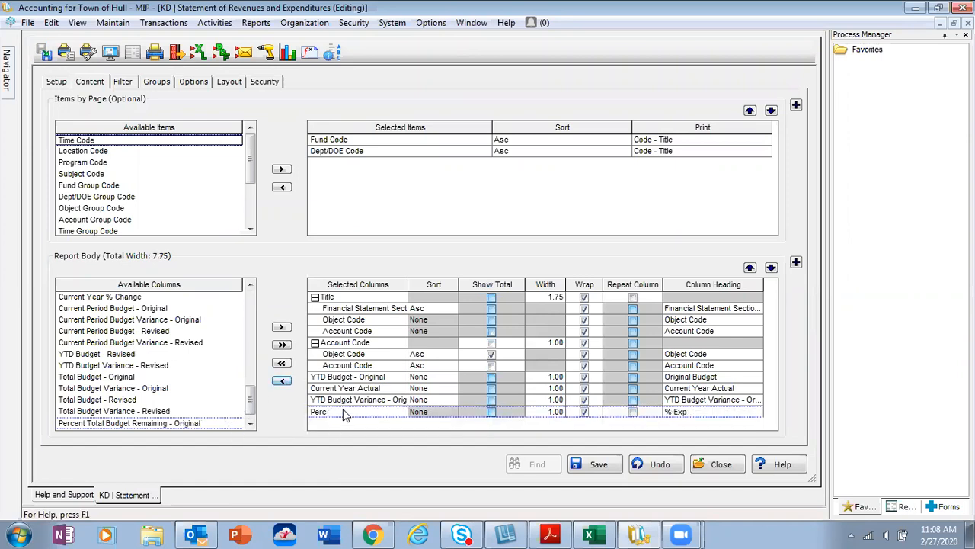
pyautogui.click(110, 51)
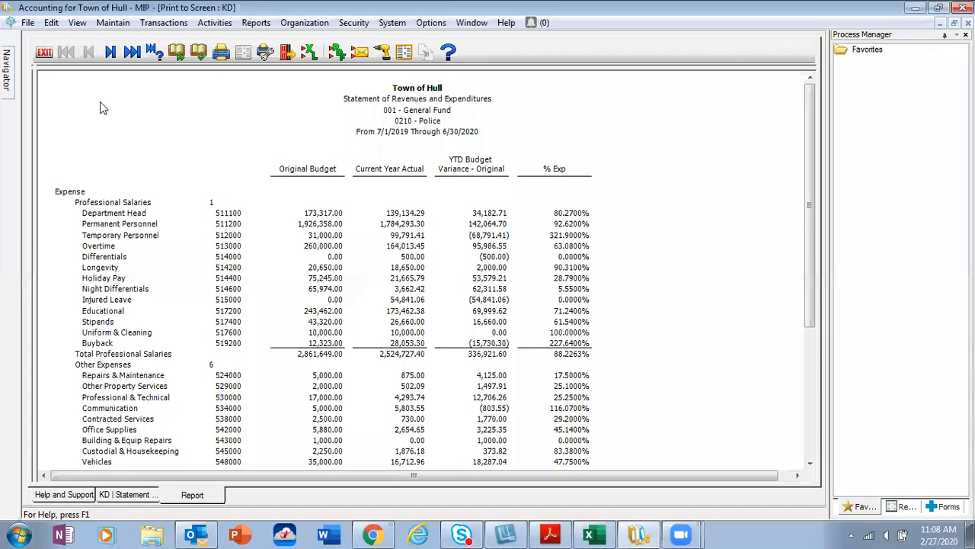
pyautogui.click(45, 55)
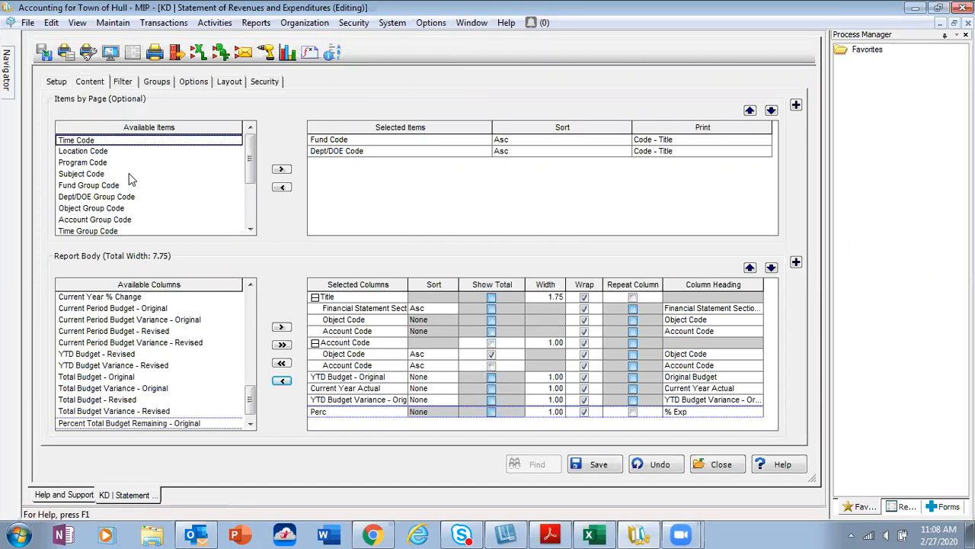
# - Remove the Perc column from the report body
pyautogui.moveTo(252, 168)
pyautogui.mouseDown()
pyautogui.moveTo(251, 208)
pyautogui.moveTo(250, 163)
pyautogui.mouseUp()
pyautogui.click(341, 412)
pyautogui.click(282, 380)
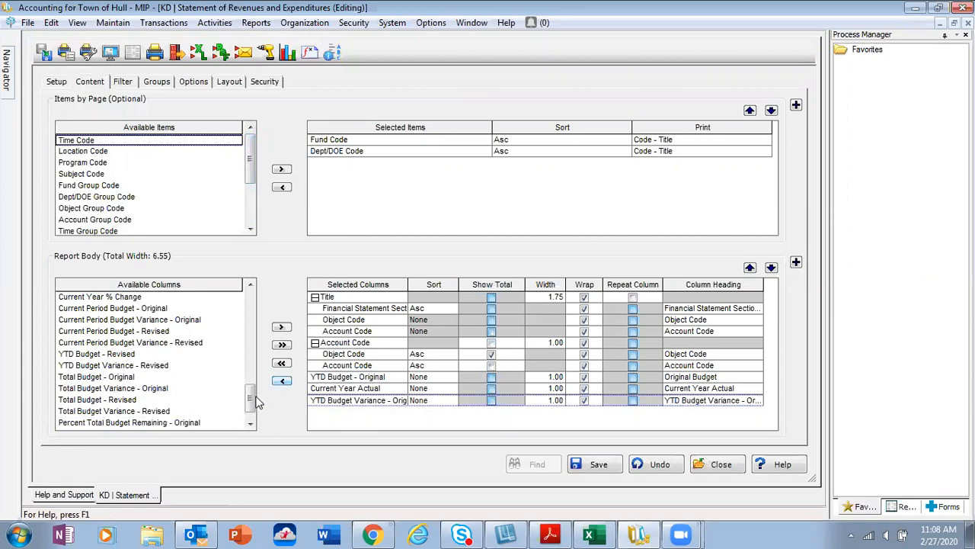
# - Check the report's filter criteria and close the report, saving the changes to KD
pyautogui.moveTo(252, 177); pyautogui.dragTo(250, 157)
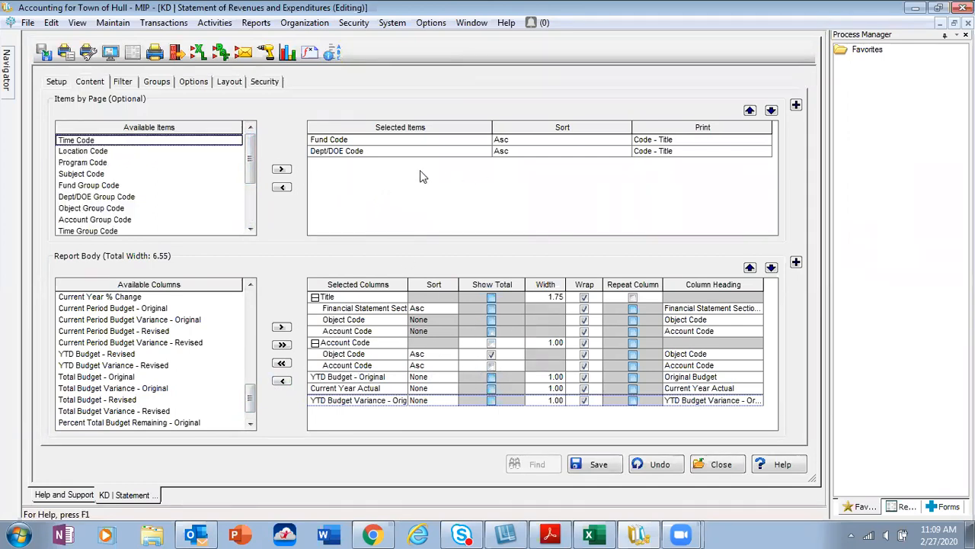
pyautogui.click(131, 84)
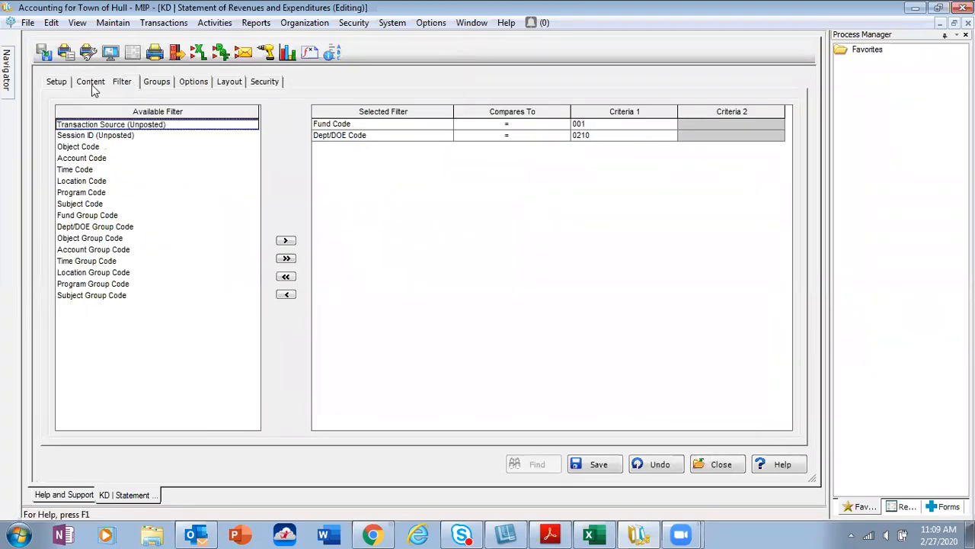
pyautogui.click(97, 88)
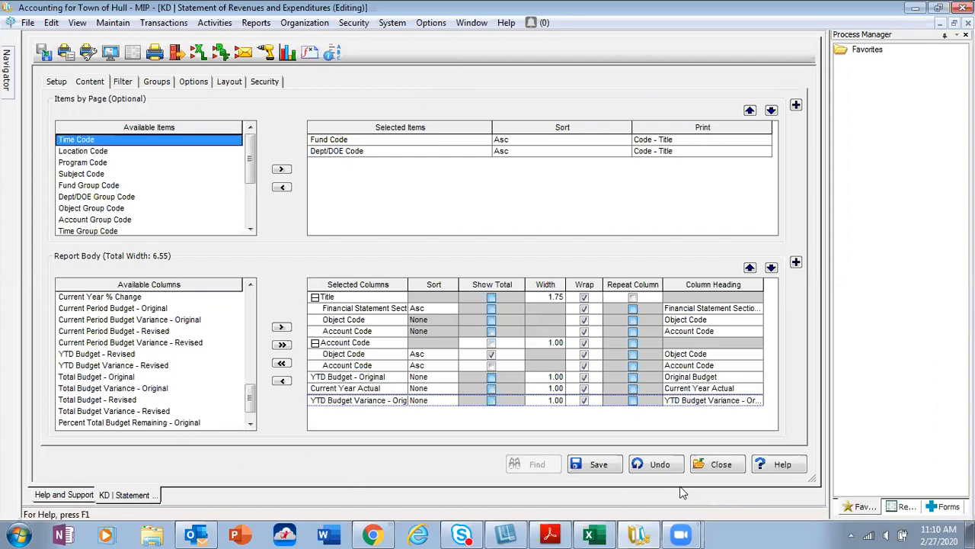
pyautogui.click(726, 466)
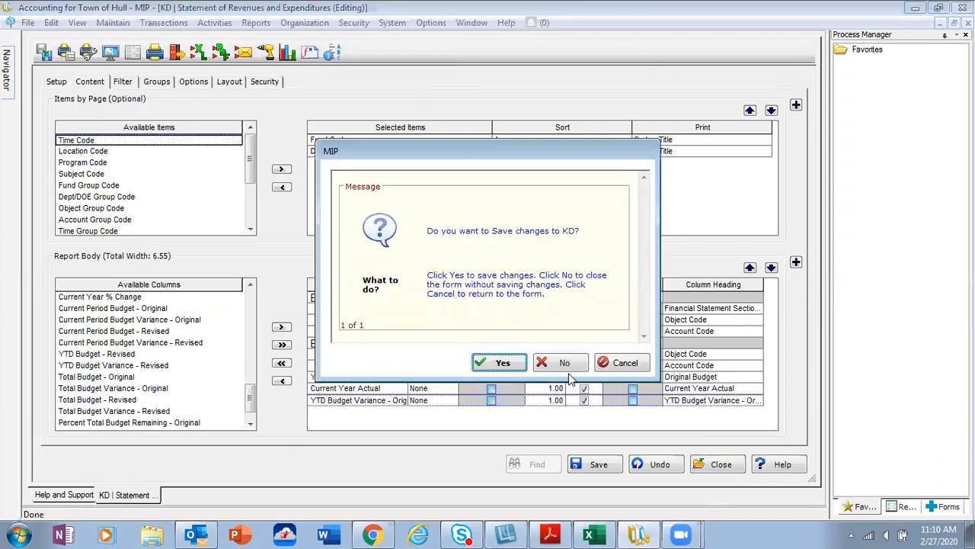
pyautogui.click(503, 364)
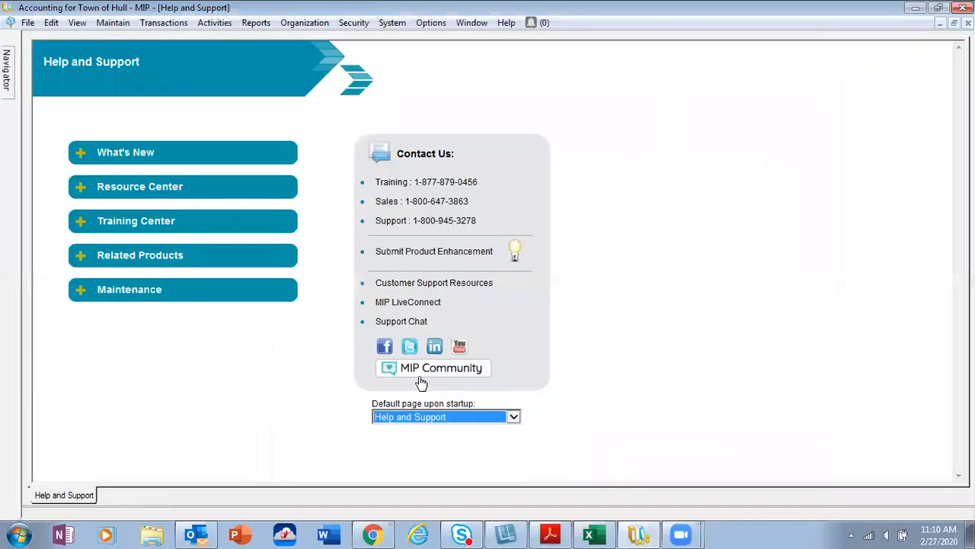
# - Reopen the Statement of Revenues and Expenditures report and load the saved report KD1
pyautogui.click(256, 22)
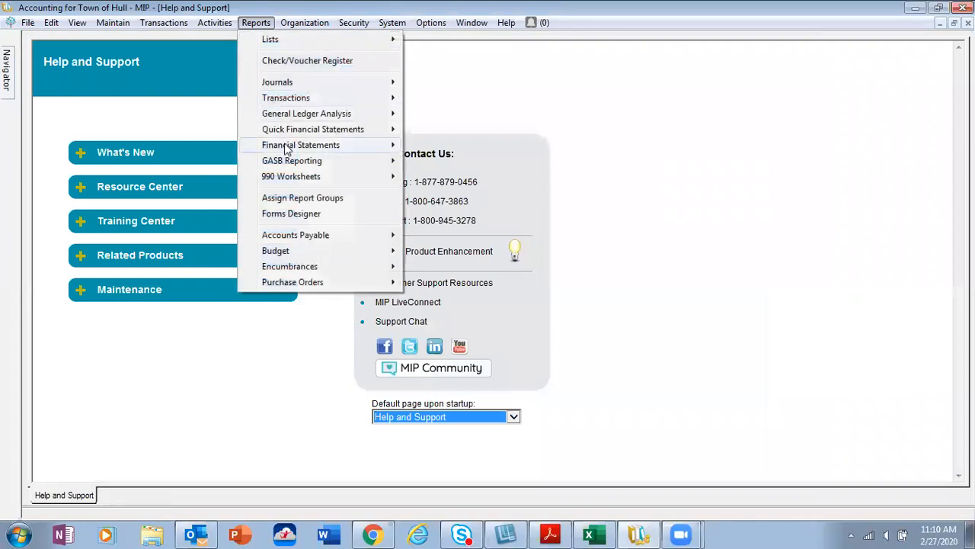
pyautogui.moveTo(384, 154)
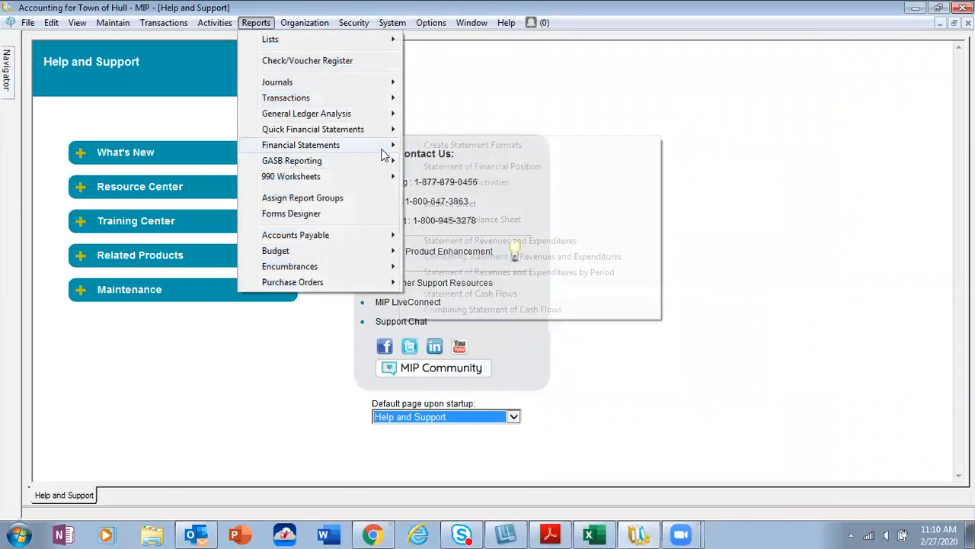
pyautogui.click(499, 240)
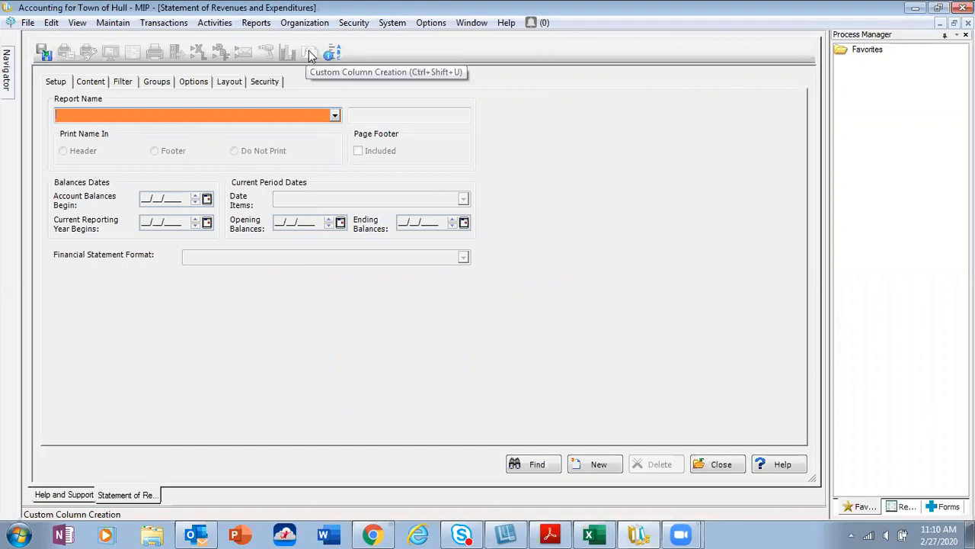
pyautogui.click(334, 115)
pyautogui.click(164, 212)
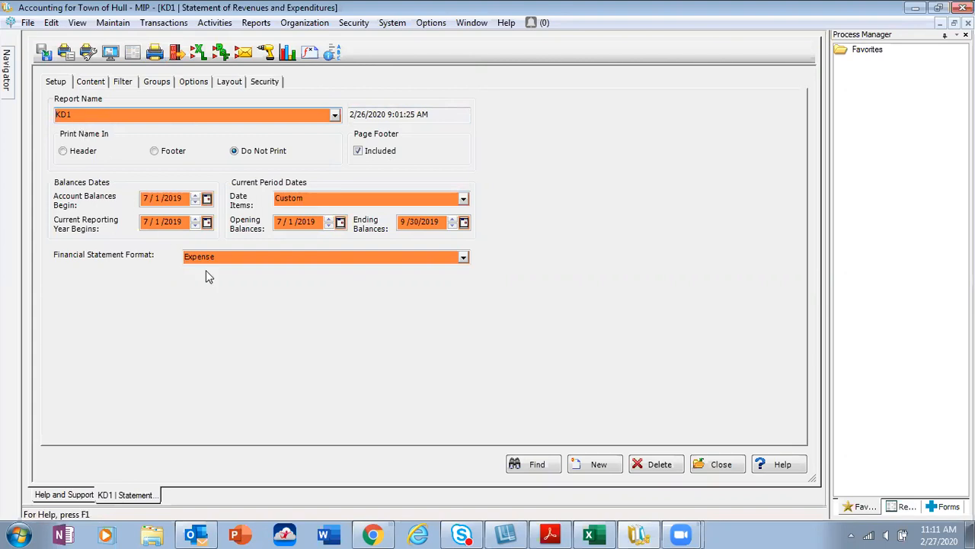
# - Review the July, August and Sept columns in KD1's report body and preview the report on screen
pyautogui.click(89, 82)
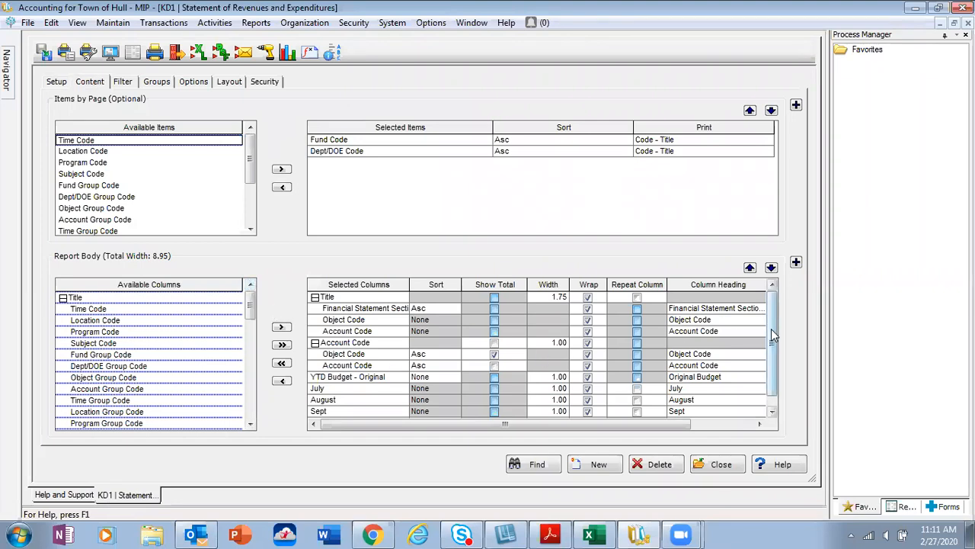
pyautogui.scroll(-1, 774, 349)
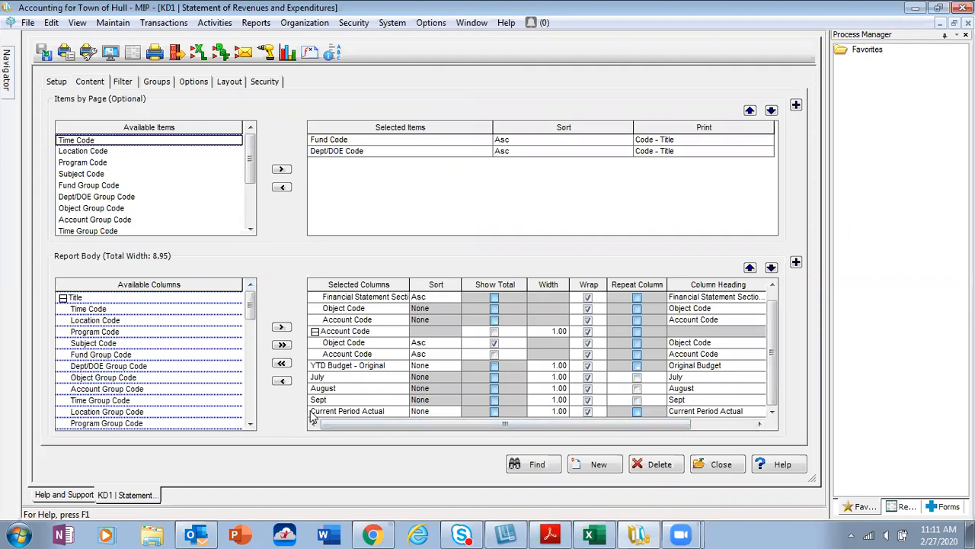
pyautogui.click(333, 381)
pyautogui.moveTo(333, 381); pyautogui.dragTo(338, 402)
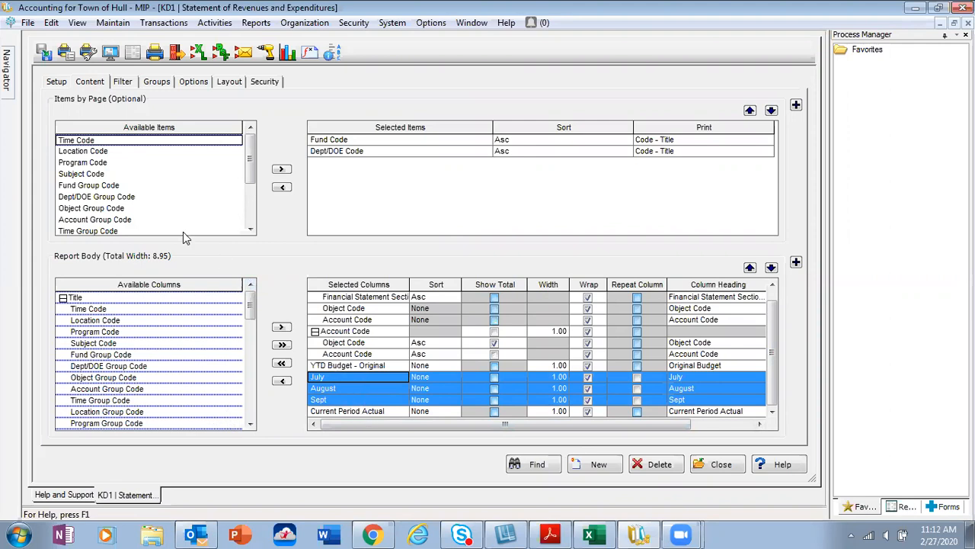
pyautogui.click(381, 194)
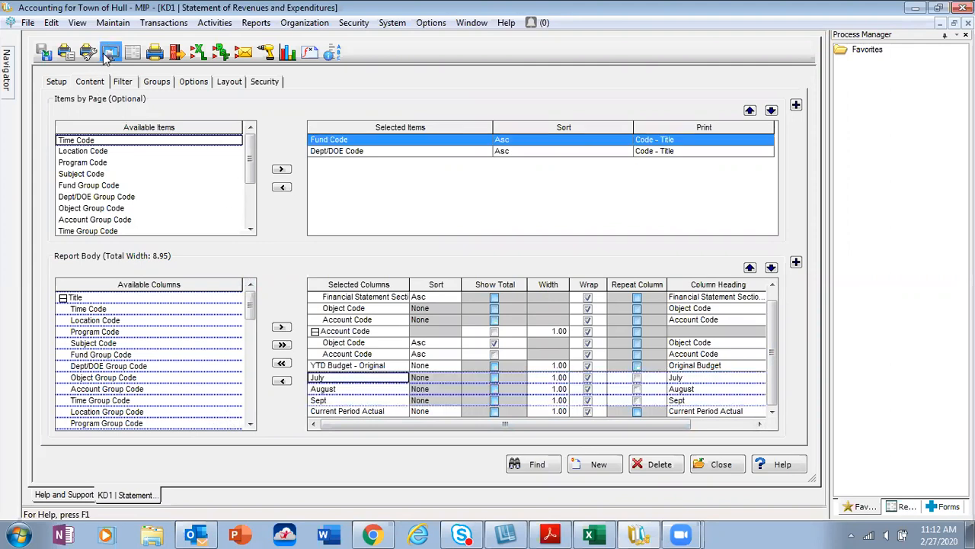
pyautogui.click(111, 53)
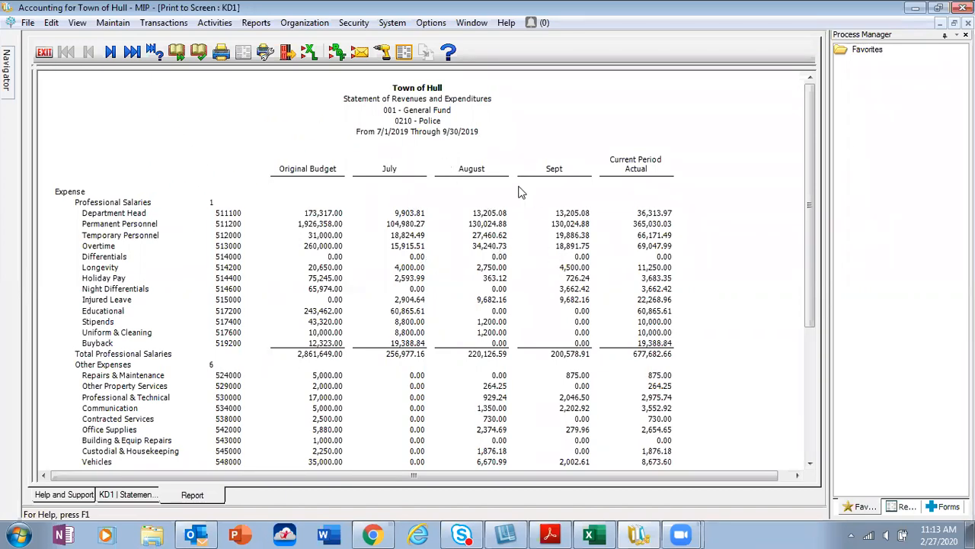
pyautogui.click(45, 54)
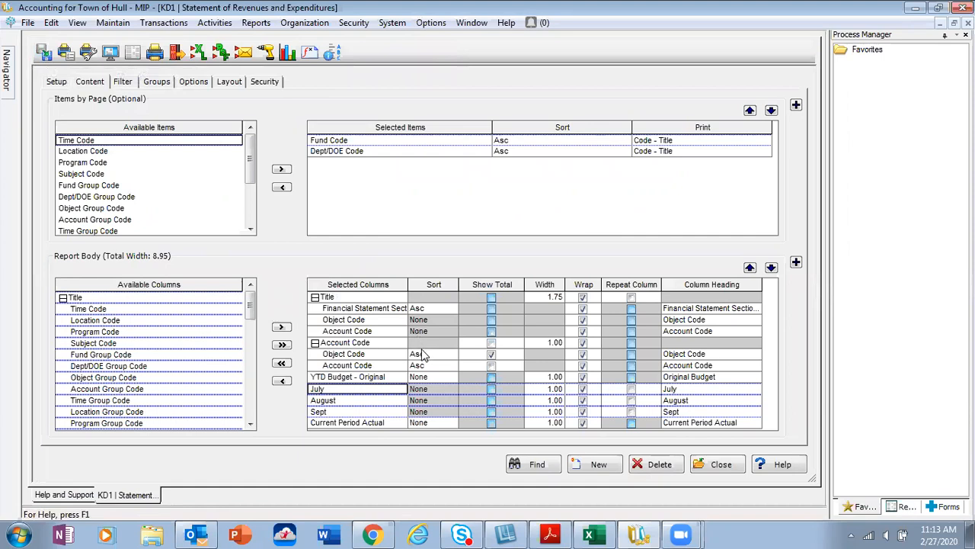
# - Open the July custom column and check its column type and date override settings
pyautogui.click(311, 54)
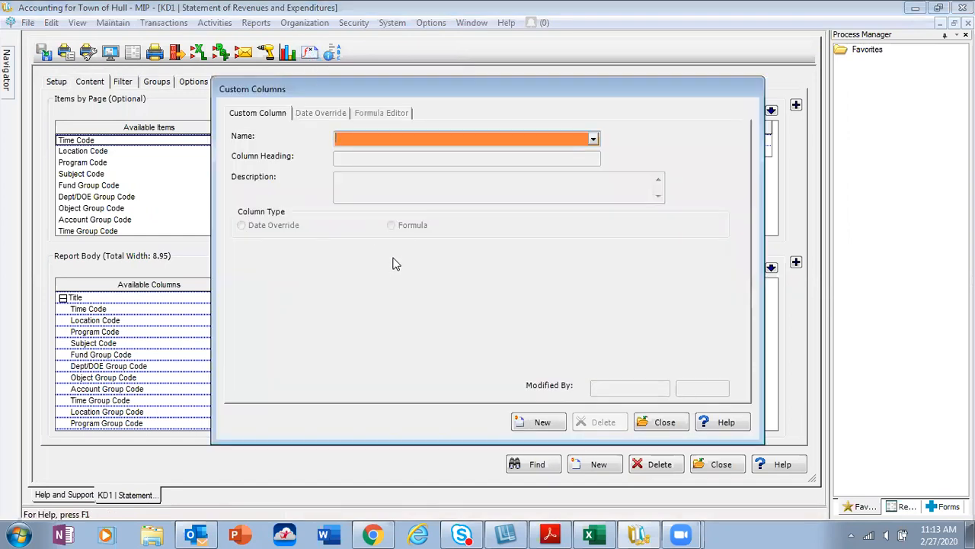
pyautogui.click(593, 139)
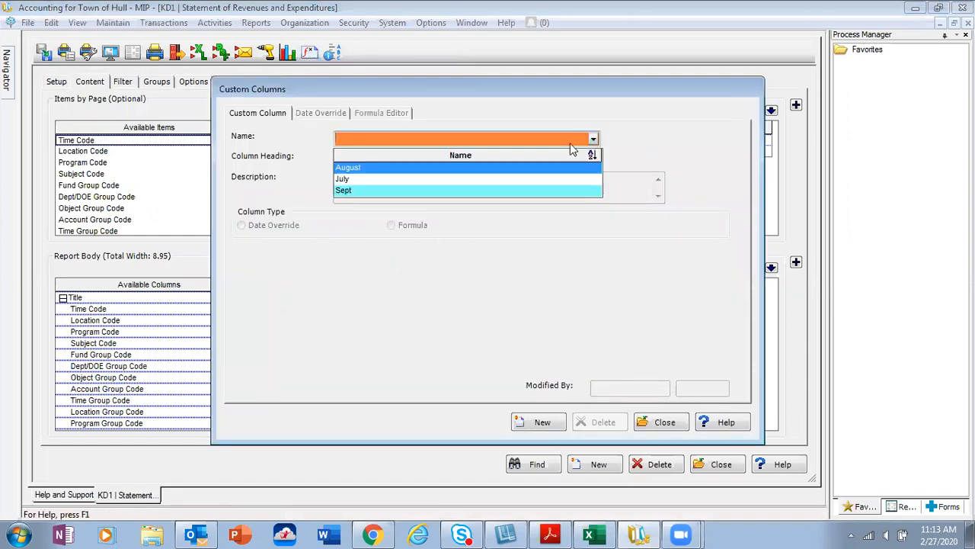
pyautogui.click(497, 179)
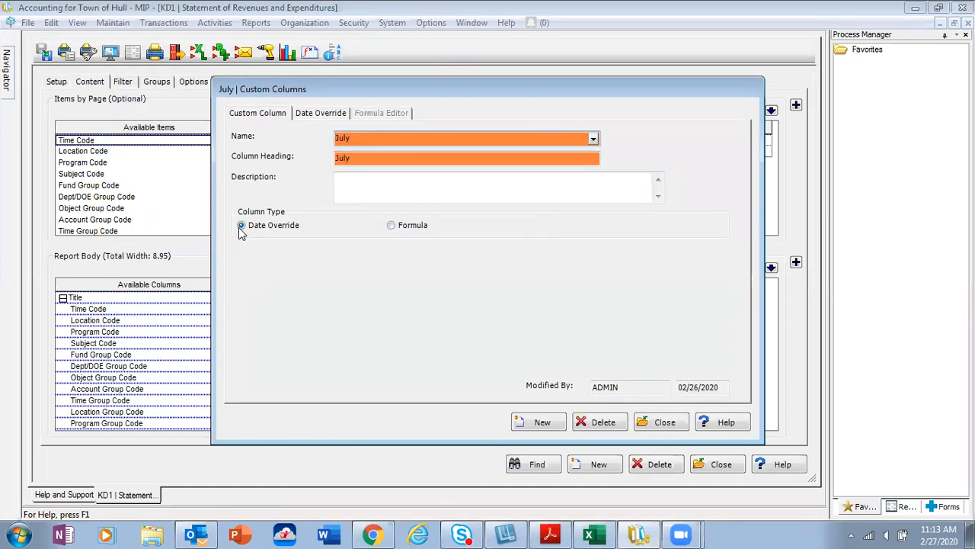
pyautogui.click(317, 113)
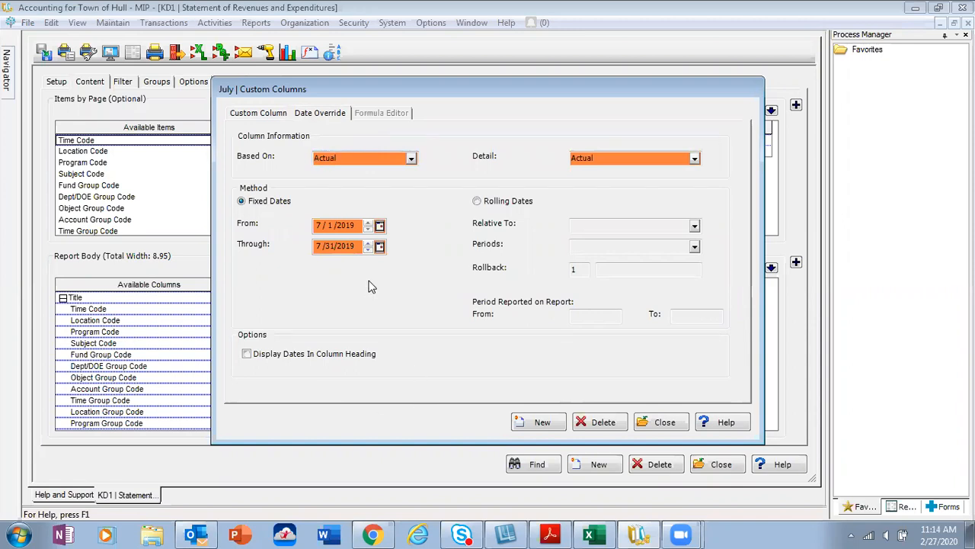
# - Check the Based On and Detail choices available for the July custom column
pyautogui.click(411, 158)
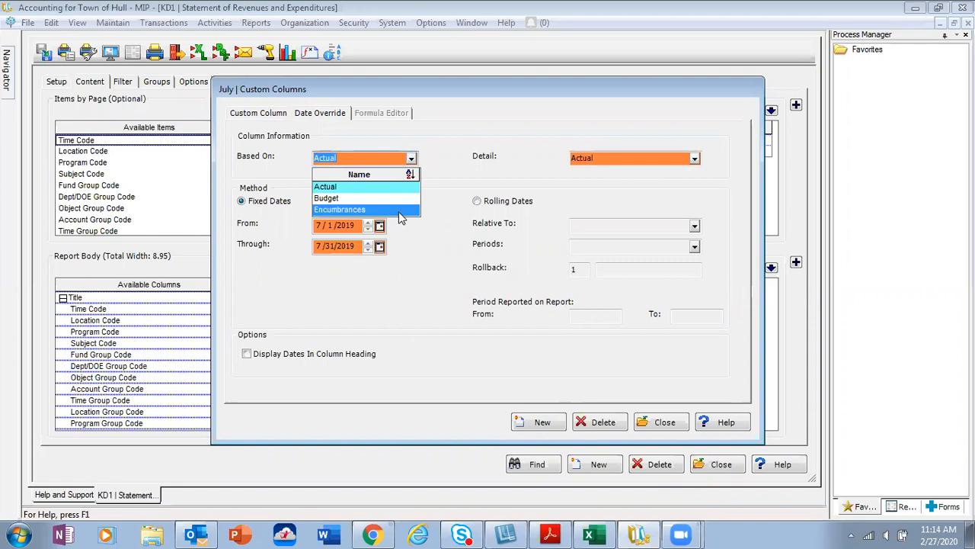
pyautogui.click(432, 134)
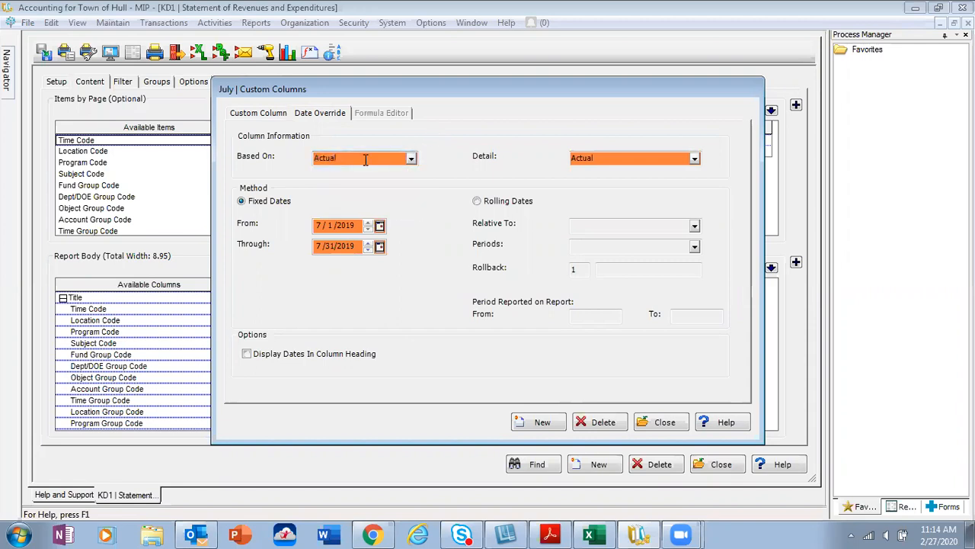
pyautogui.click(411, 161)
pyautogui.click(411, 158)
pyautogui.click(694, 160)
pyautogui.click(695, 160)
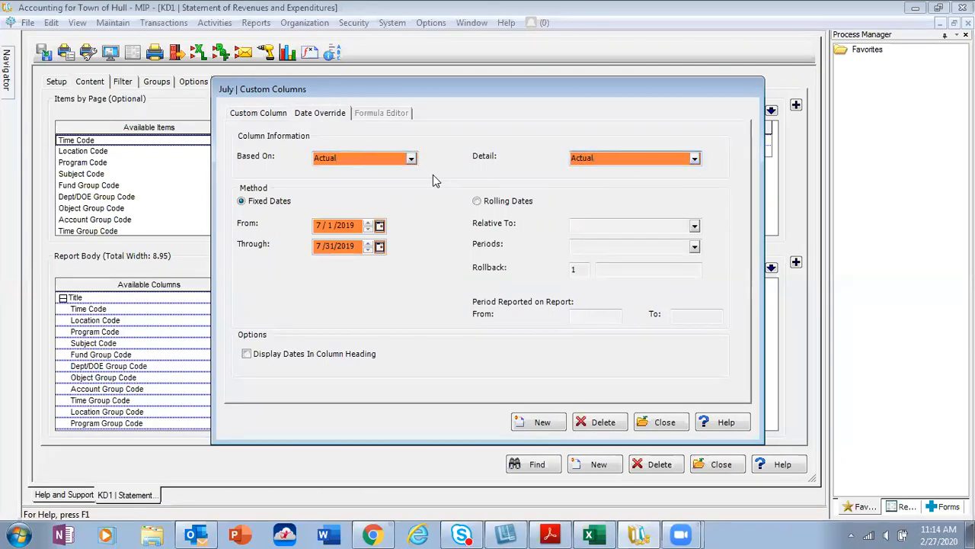
# - Try basing the July custom column on Budget and check the matching Detail choices
pyautogui.click(412, 159)
pyautogui.click(389, 196)
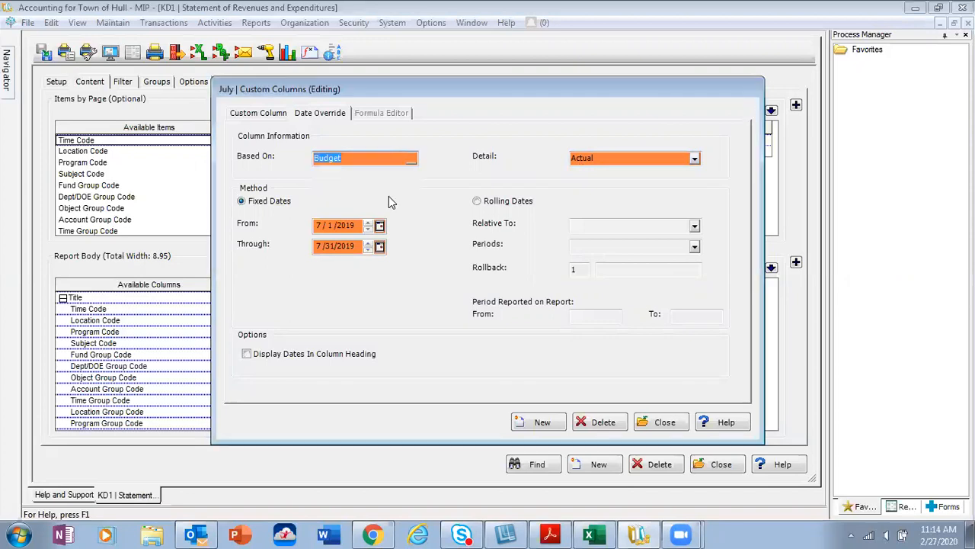
pyautogui.click(694, 158)
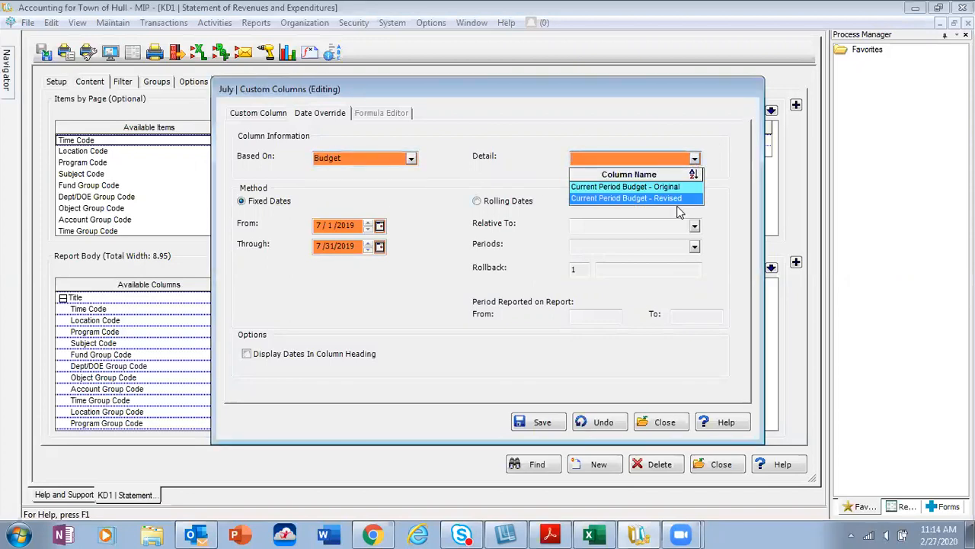
pyautogui.click(409, 163)
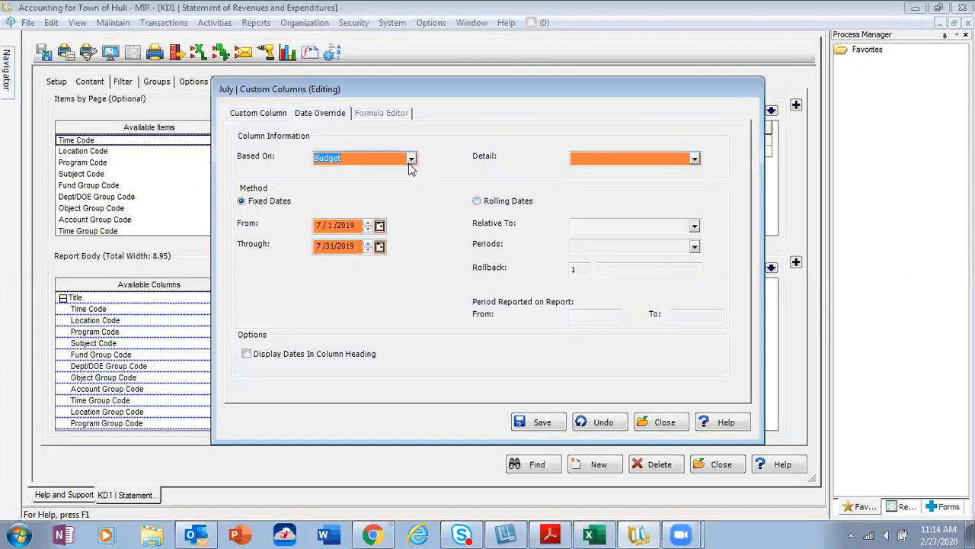
# - Set both Based On and Detail to Actual for the July custom column and save it
pyautogui.click(409, 160)
pyautogui.click(396, 186)
pyautogui.click(695, 160)
pyautogui.click(682, 191)
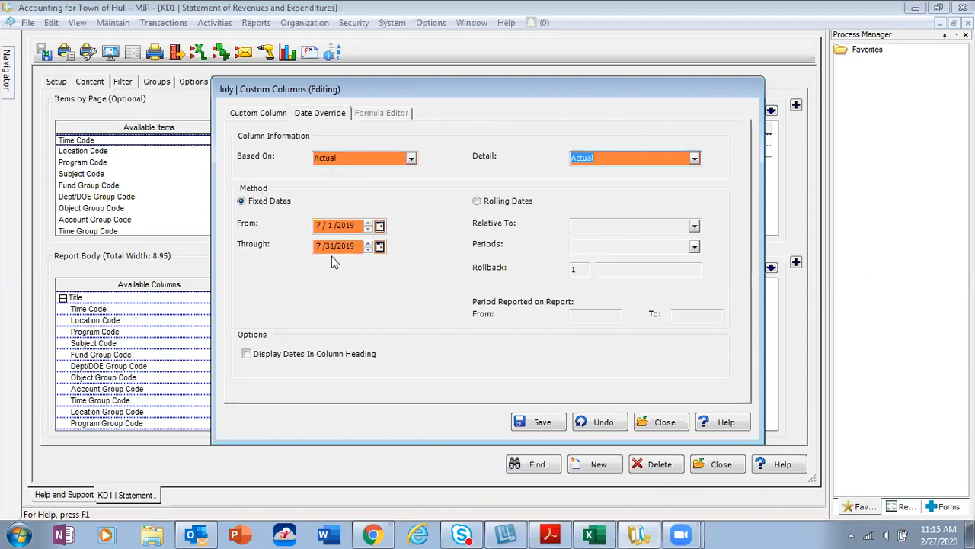
pyautogui.click(268, 114)
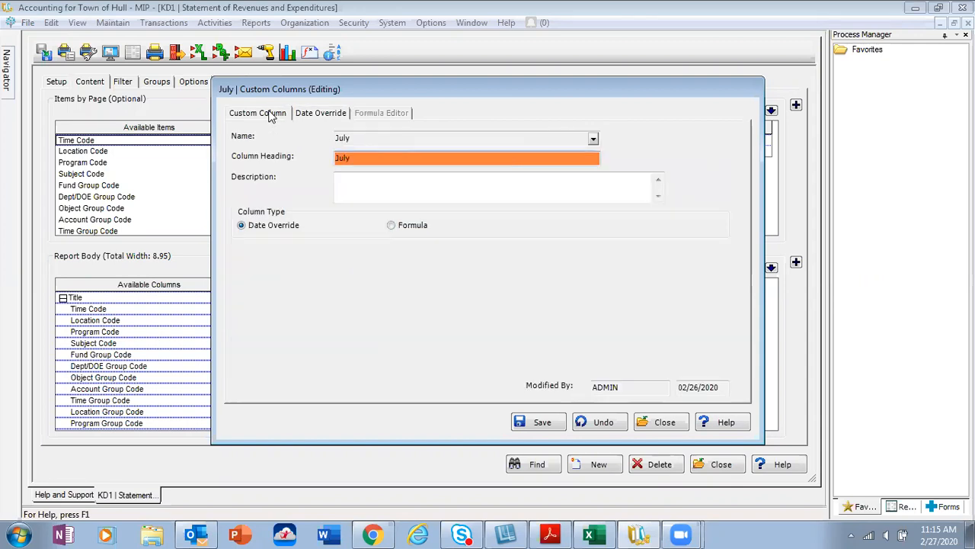
pyautogui.click(594, 142)
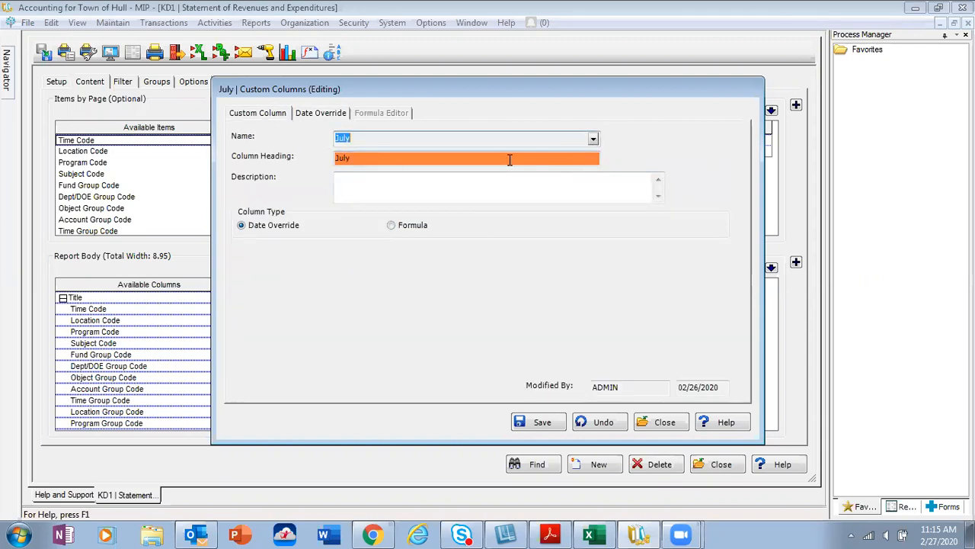
pyautogui.click(587, 139)
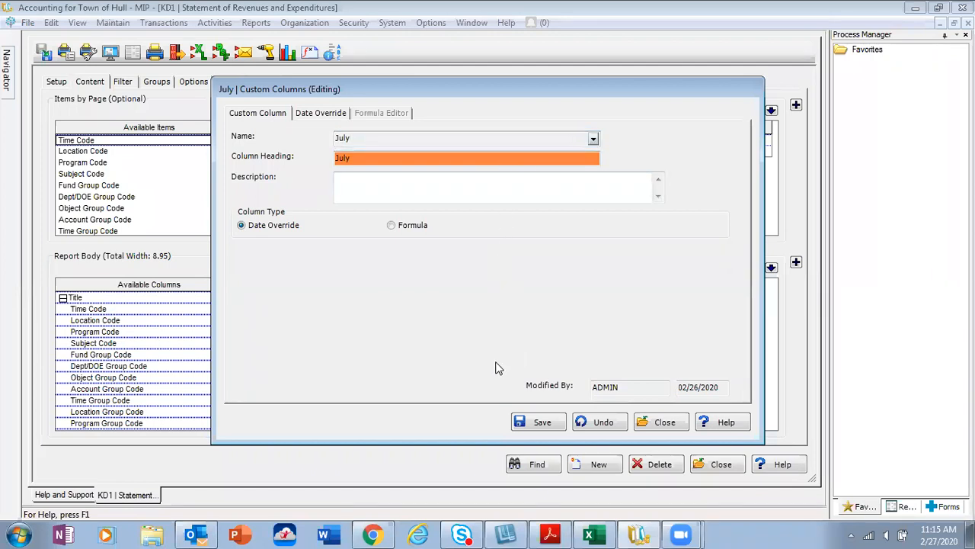
pyautogui.click(541, 422)
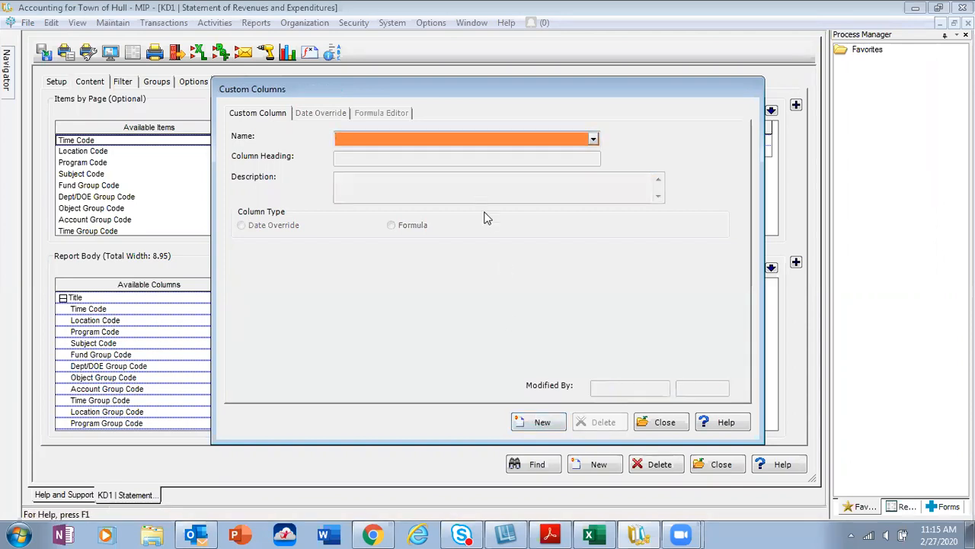
# - Load the August custom column and check its date override basis and fixed date range
pyautogui.click(593, 137)
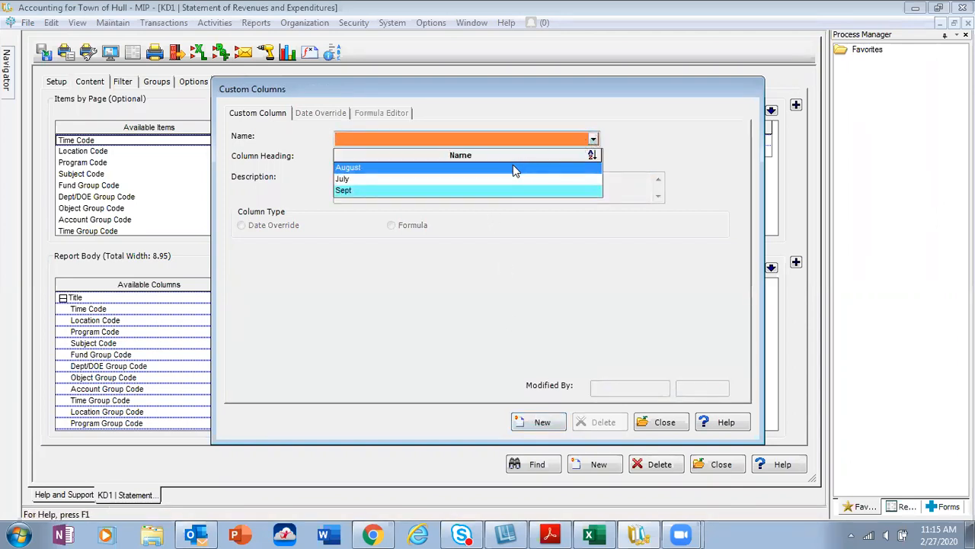
pyautogui.click(513, 164)
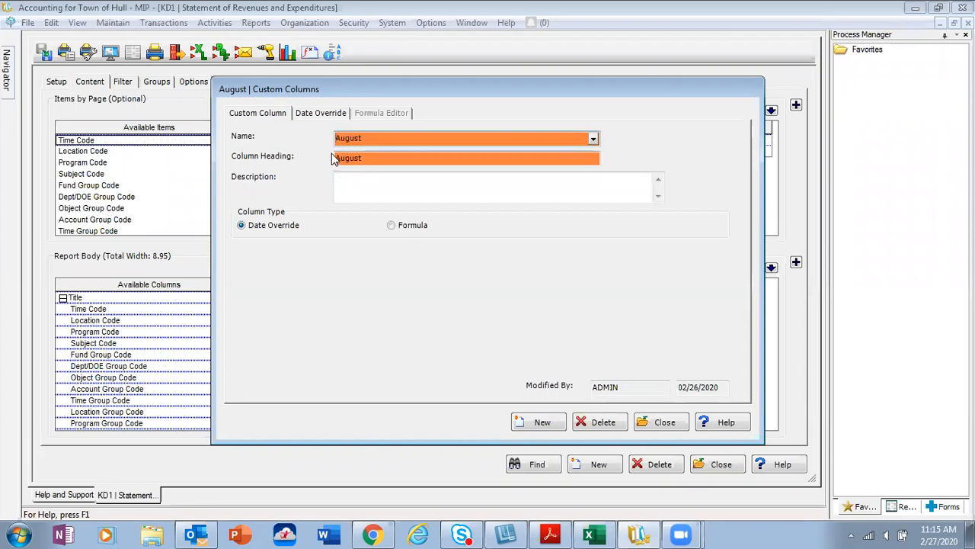
pyautogui.click(312, 114)
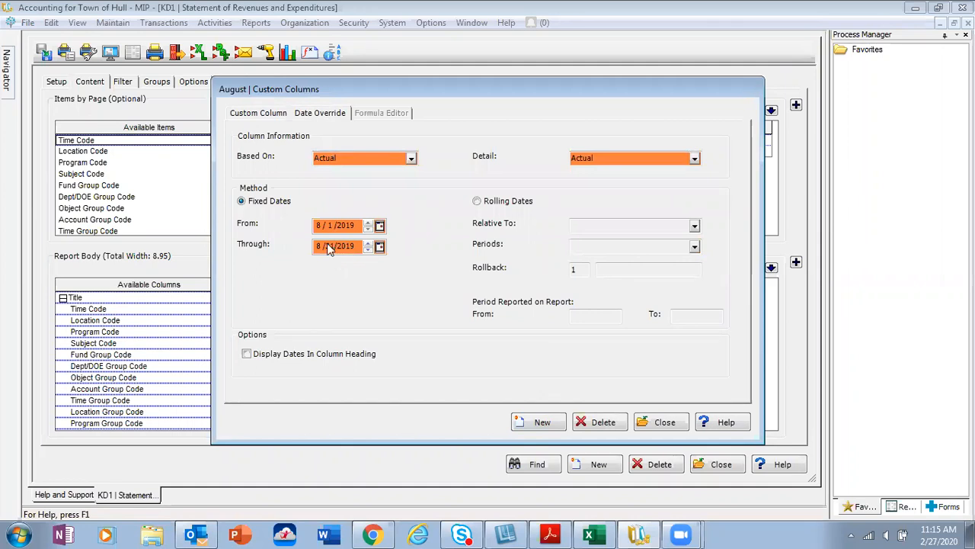
pyautogui.click(276, 114)
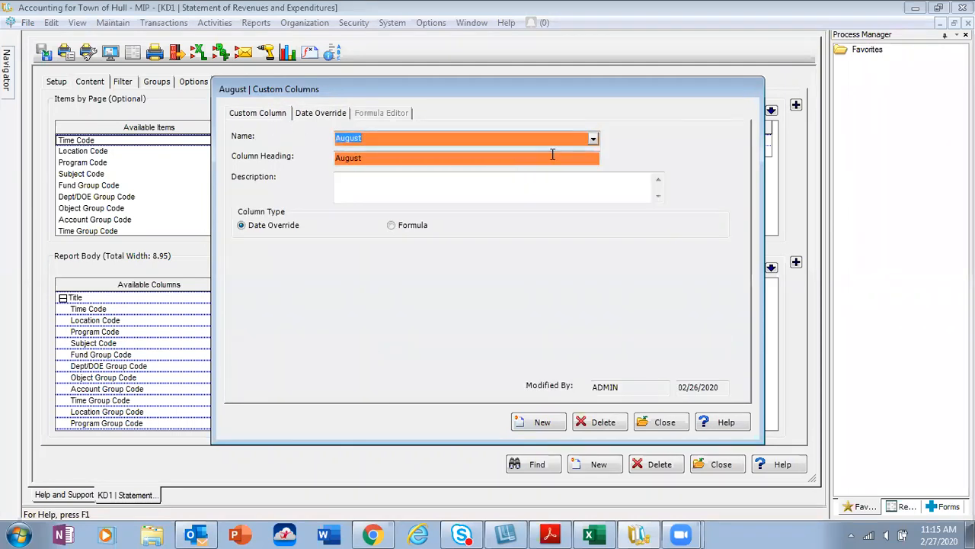
# - Load the Sept custom column, check its date override settings, and close the custom column editor
pyautogui.click(593, 139)
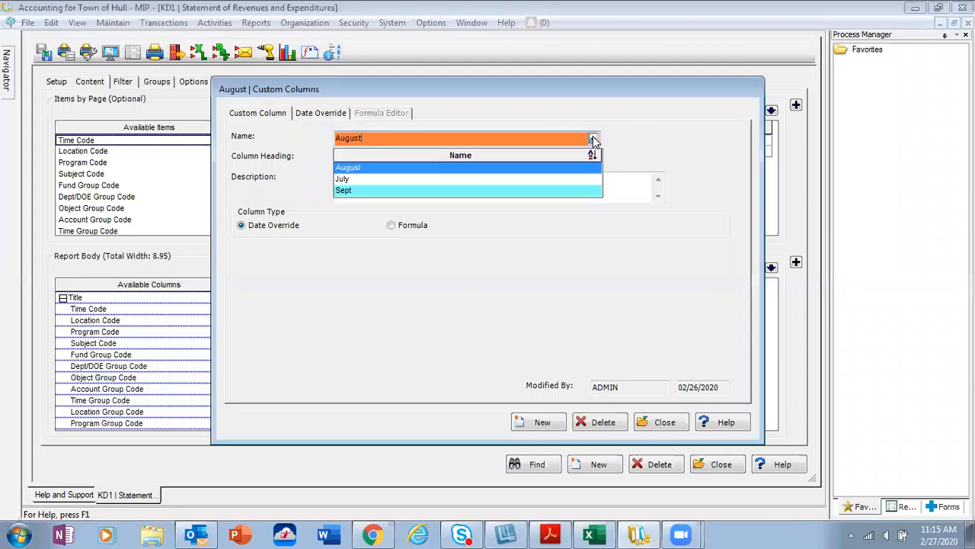
pyautogui.click(502, 189)
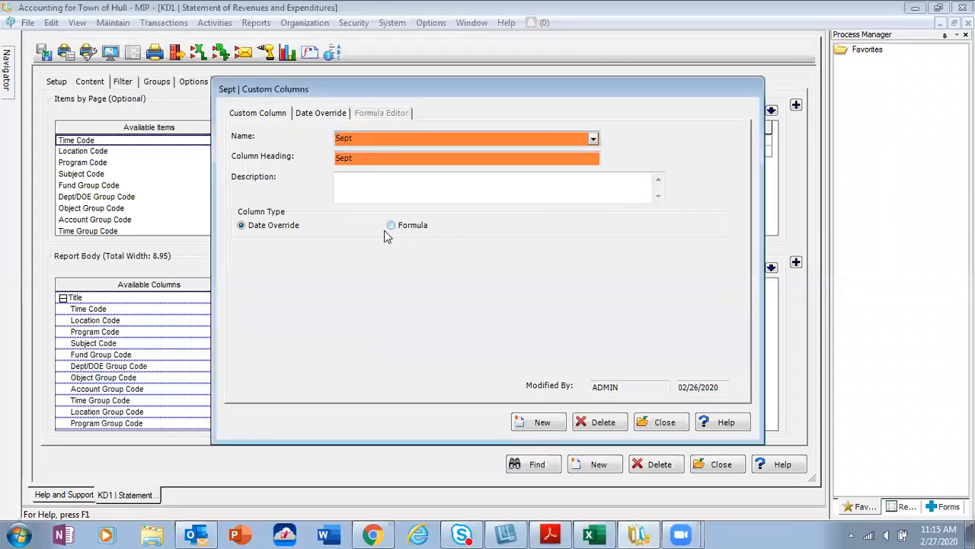
pyautogui.click(312, 114)
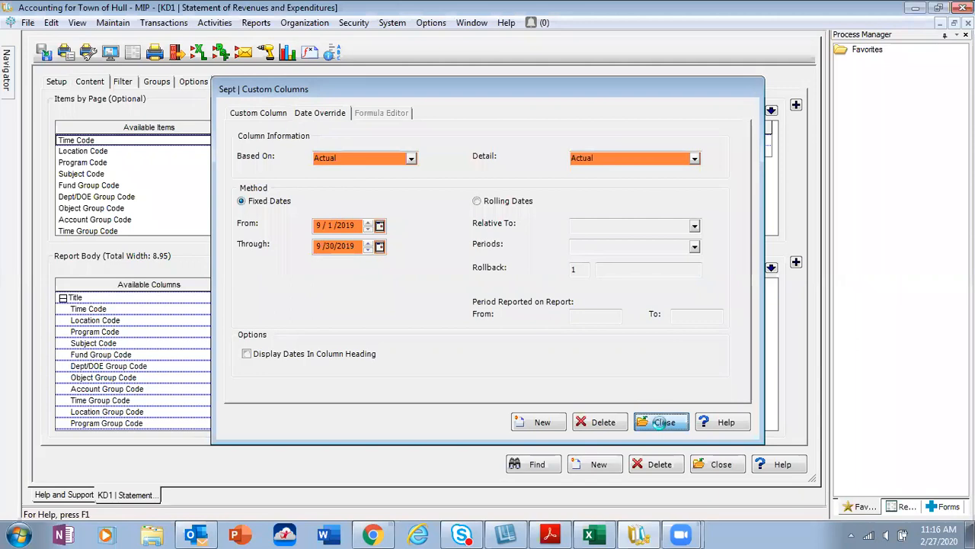
pyautogui.click(662, 422)
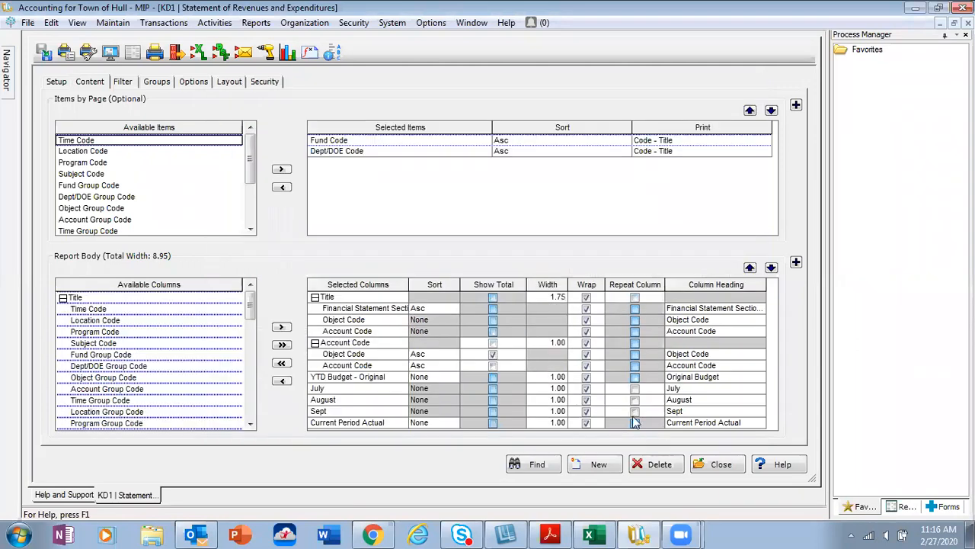
# - Preview the KD1 report on screen with its monthly columns, and close the report
pyautogui.click(111, 51)
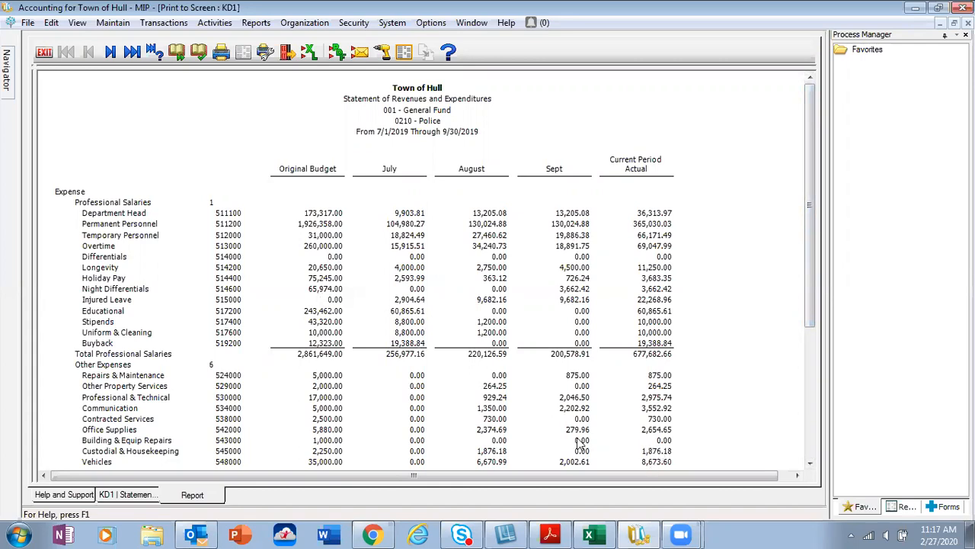
pyautogui.click(44, 54)
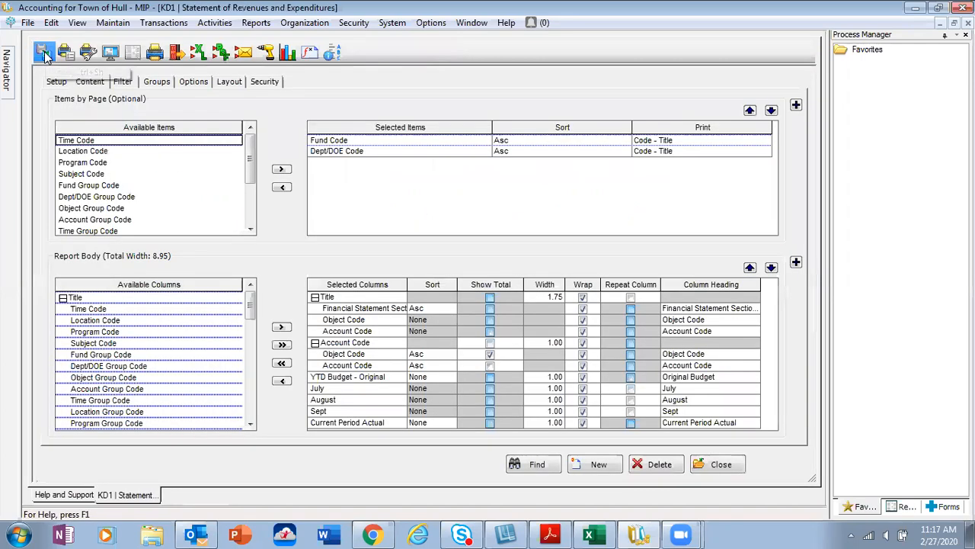
pyautogui.click(721, 464)
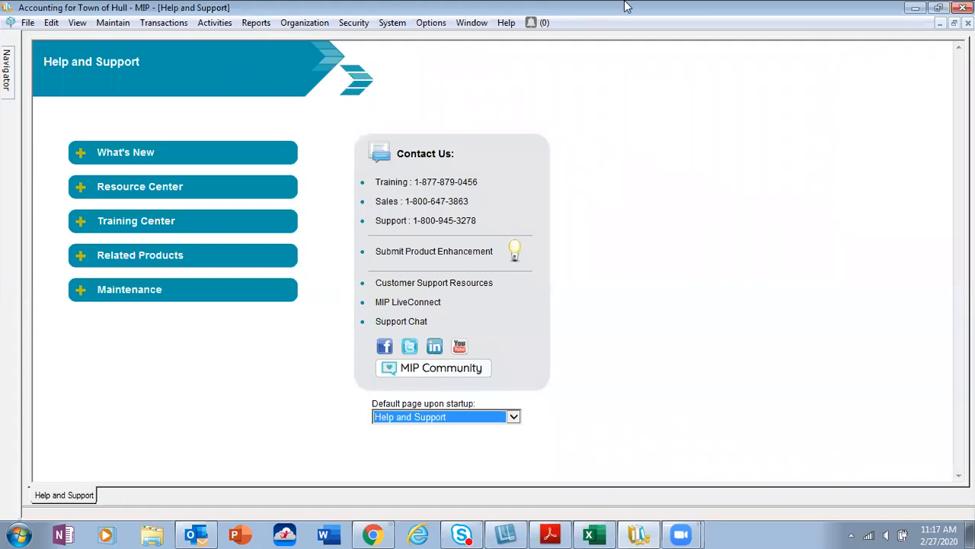
# - Open the Statement of Revenues and Expenditures report and load the saved report KD3
pyautogui.click(247, 23)
pyautogui.moveTo(270, 151)
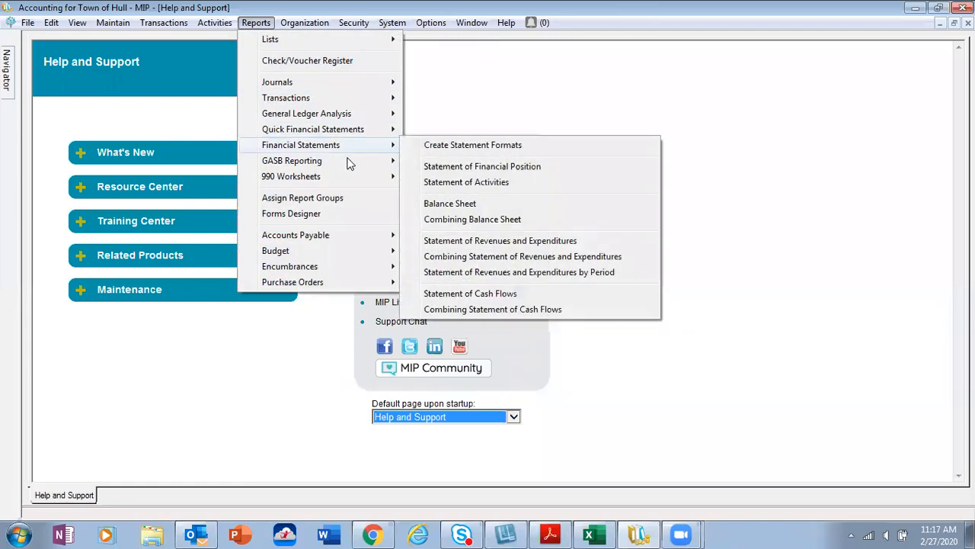
pyautogui.click(512, 242)
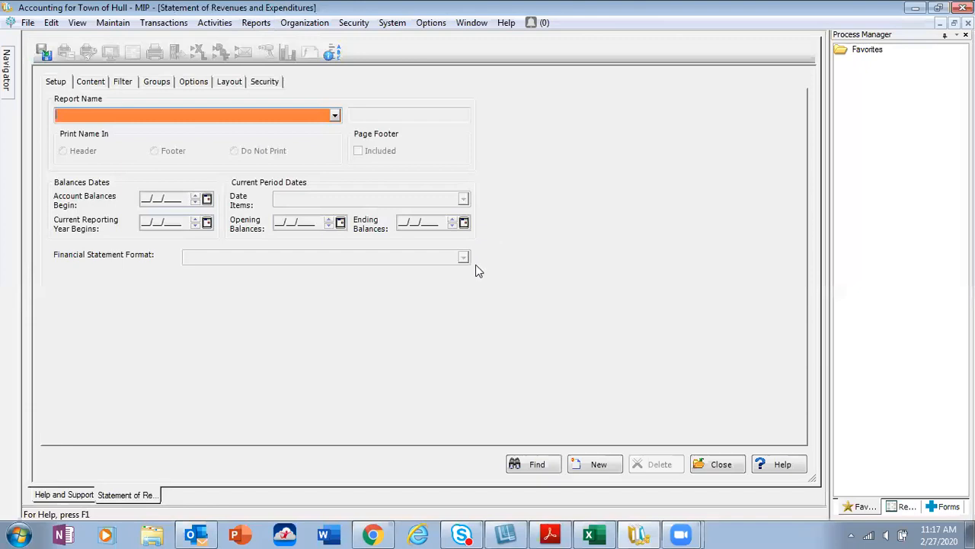
pyautogui.click(335, 117)
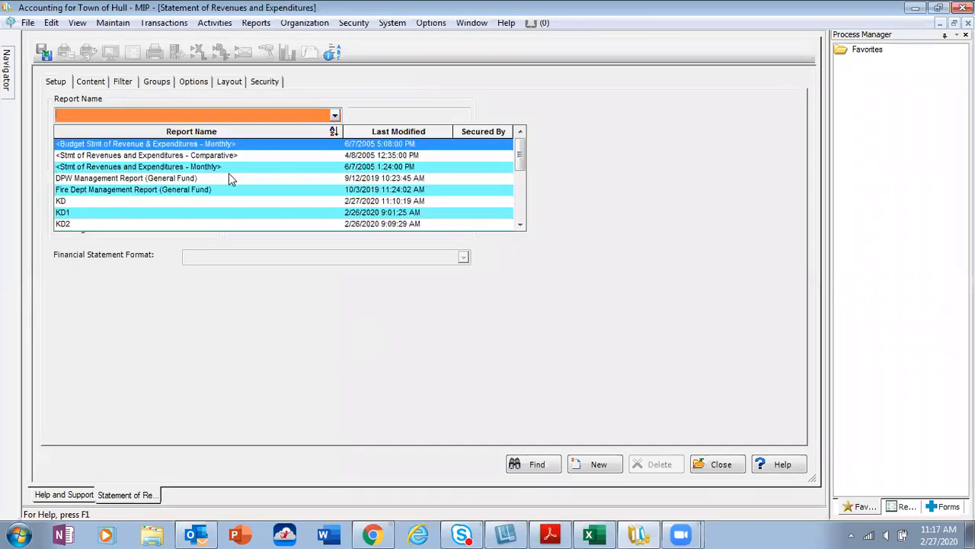
pyautogui.scroll(-1, 240, 227)
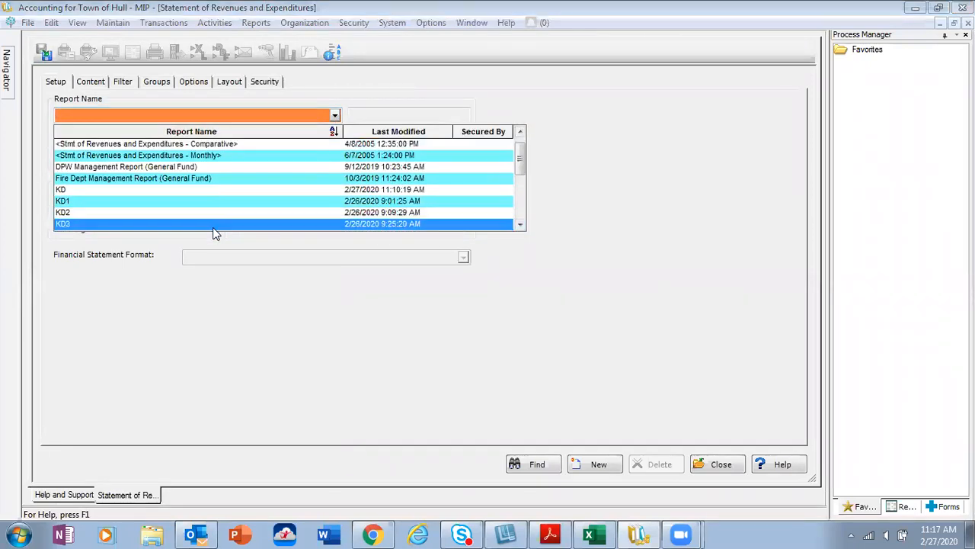
pyautogui.click(212, 224)
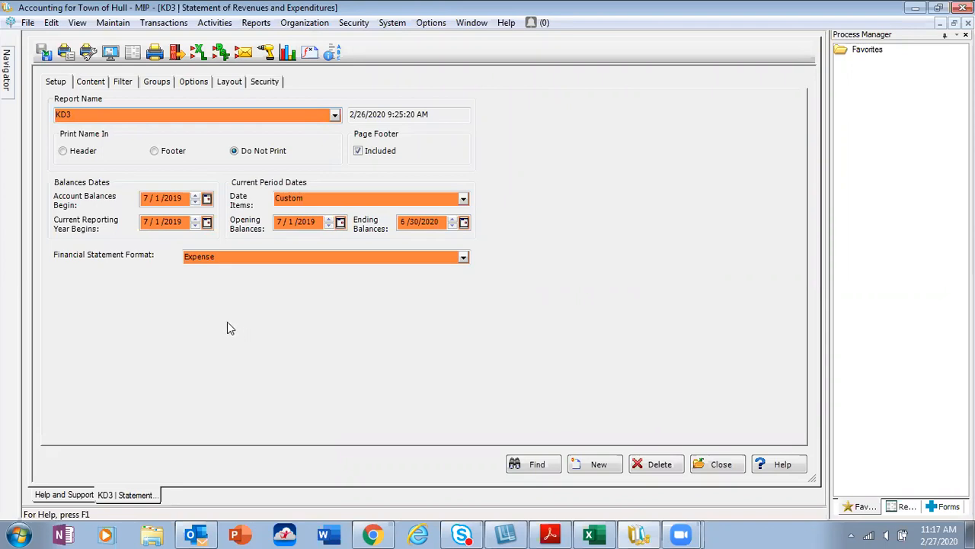
# - Review KD3's report body columns, from PY Budget through the CY1, PY1, CY2 and PY2 custom columns
pyautogui.click(95, 82)
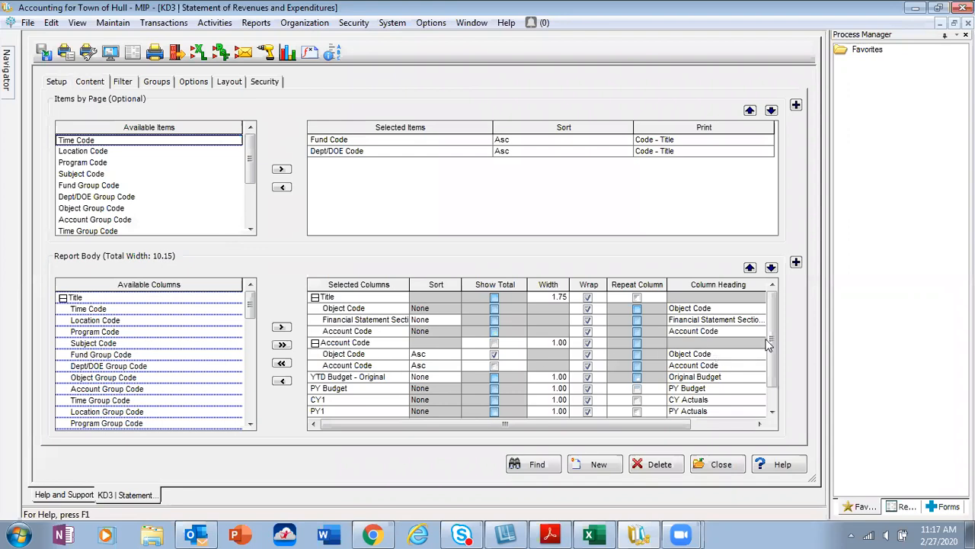
pyautogui.moveTo(774, 345); pyautogui.dragTo(771, 323)
pyautogui.moveTo(770, 364); pyautogui.dragTo(758, 396)
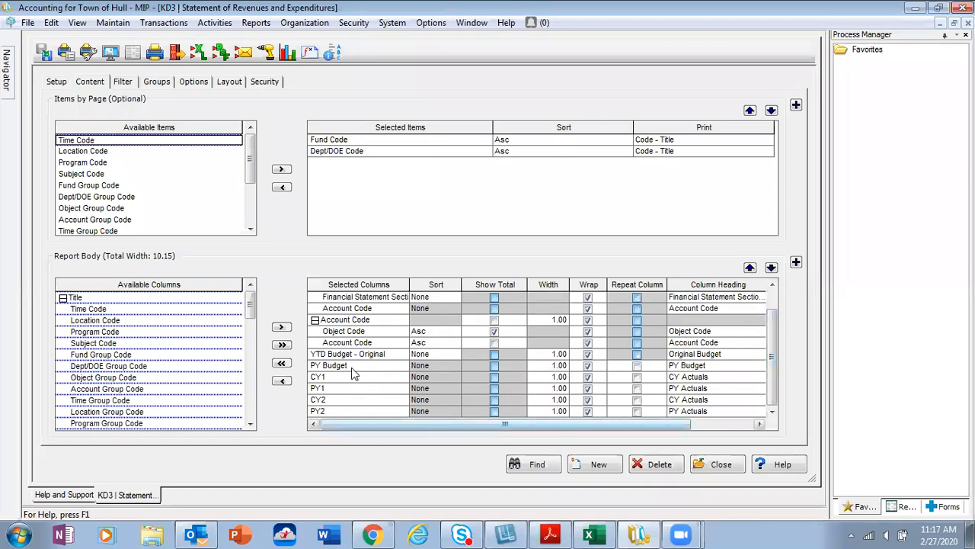
pyautogui.moveTo(351, 366); pyautogui.dragTo(355, 413)
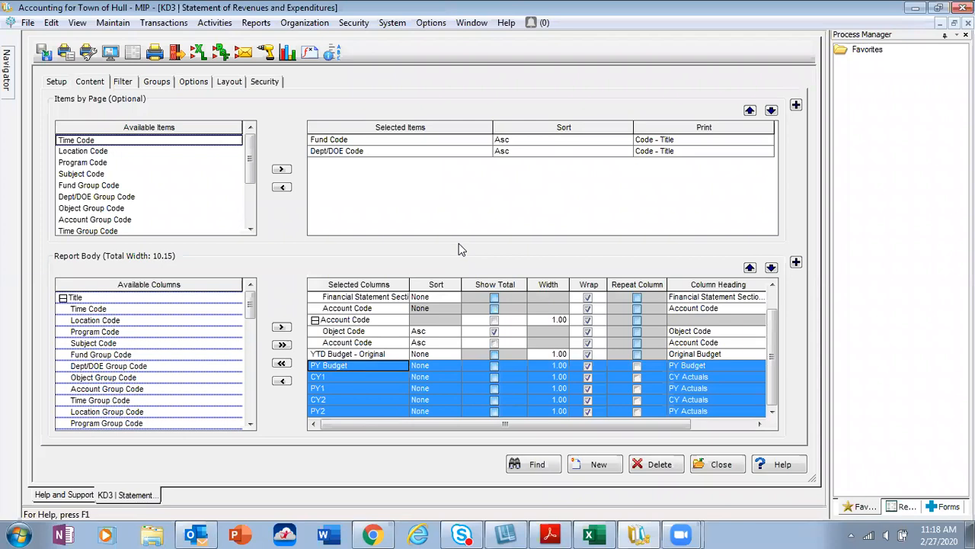
pyautogui.click(361, 365)
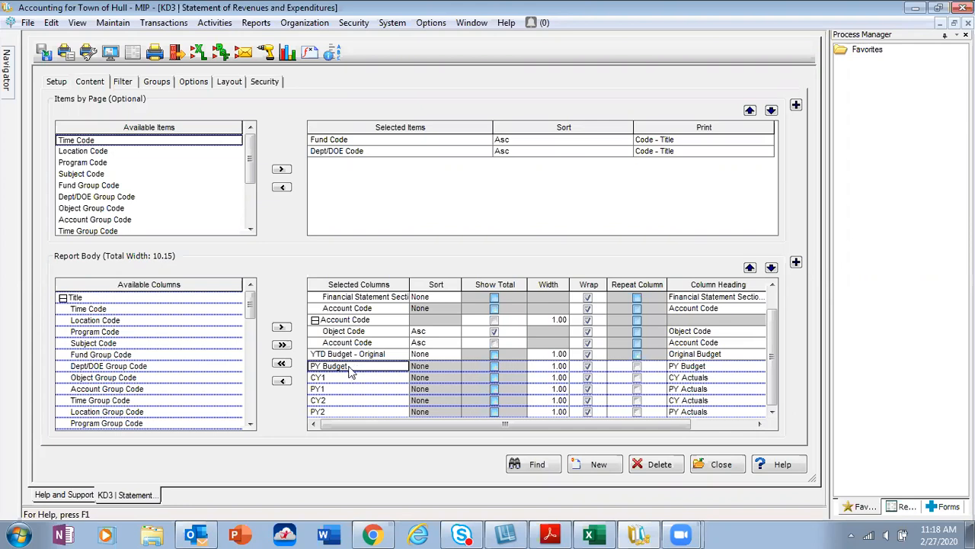
# - Load the PY Budget custom column and check its date override settings
pyautogui.click(311, 58)
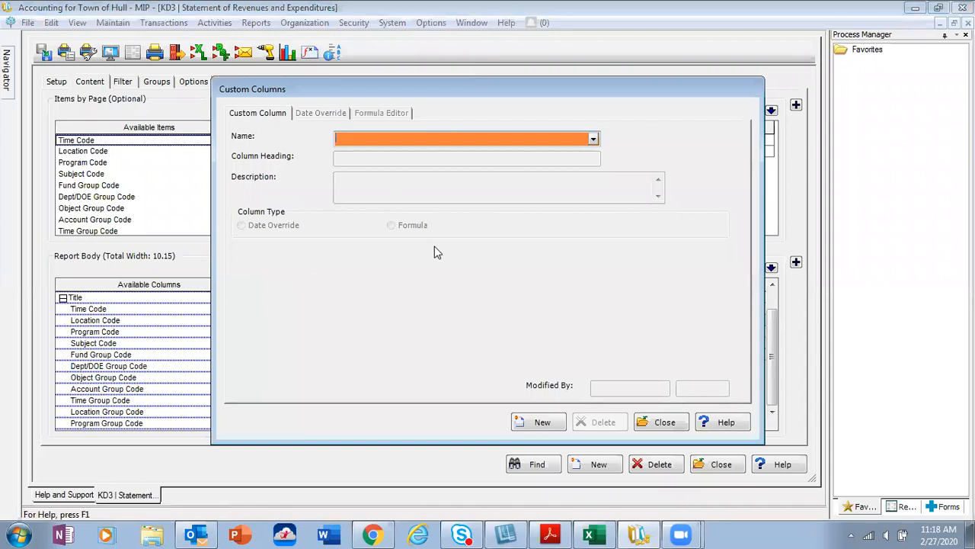
pyautogui.click(593, 141)
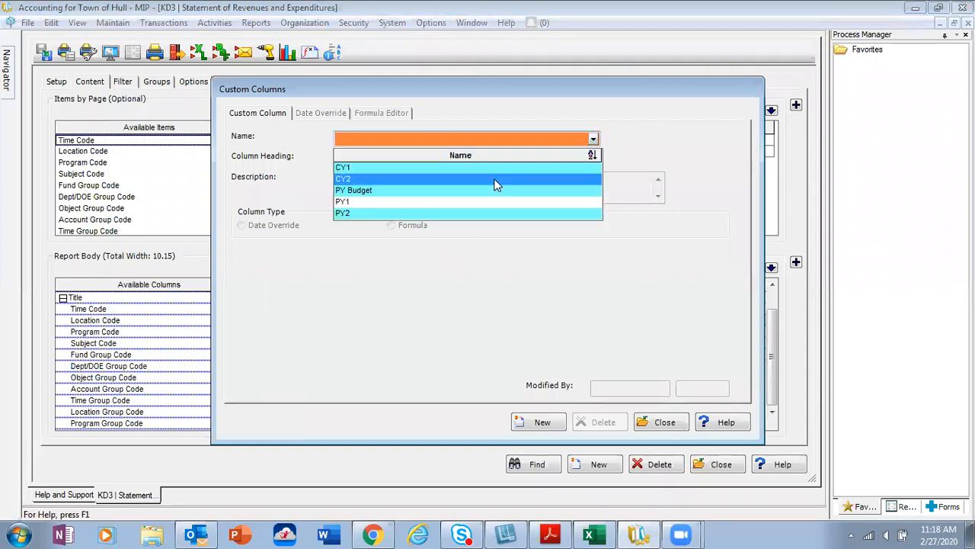
pyautogui.click(483, 196)
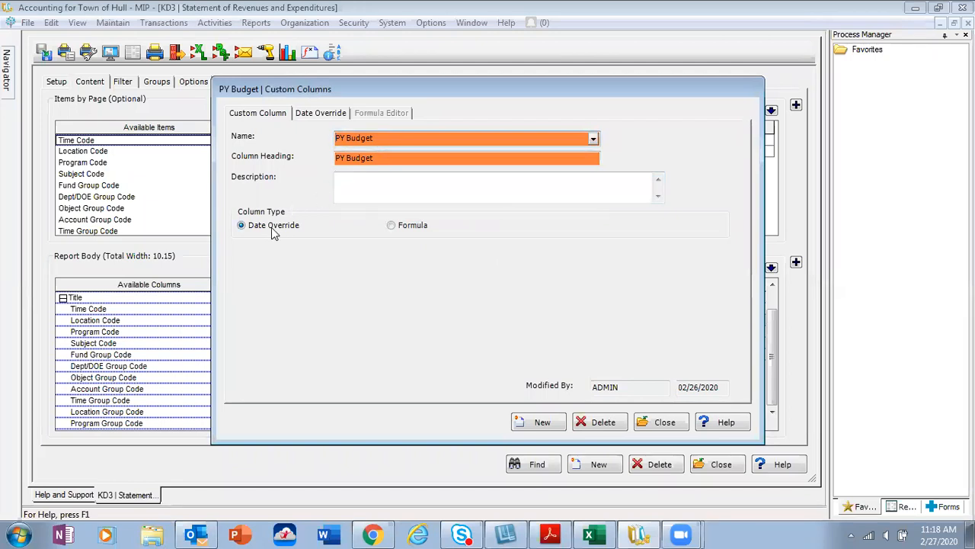
pyautogui.click(320, 115)
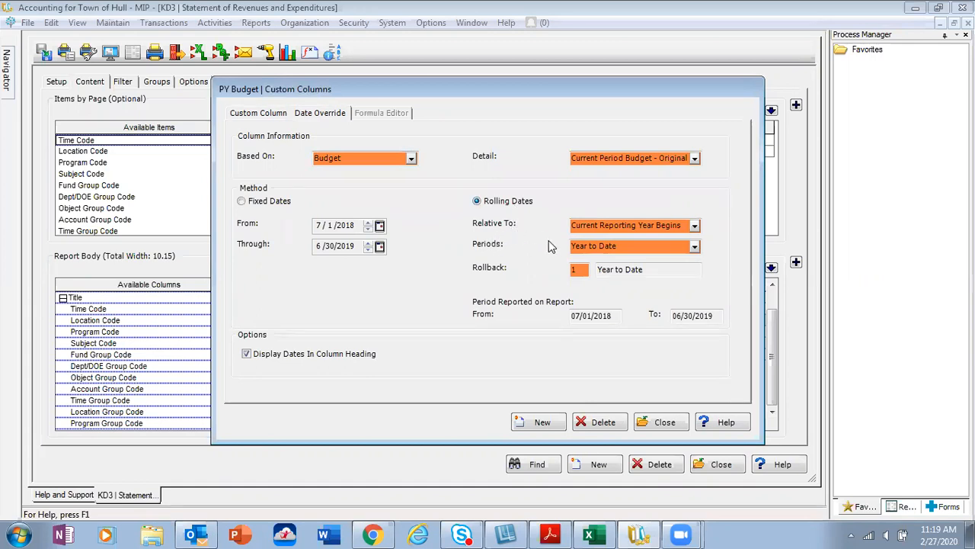
# - Select Current Reporting Year Begins as PY Budget's Relative To date, and close the custom column editor with the change saved
pyautogui.click(694, 226)
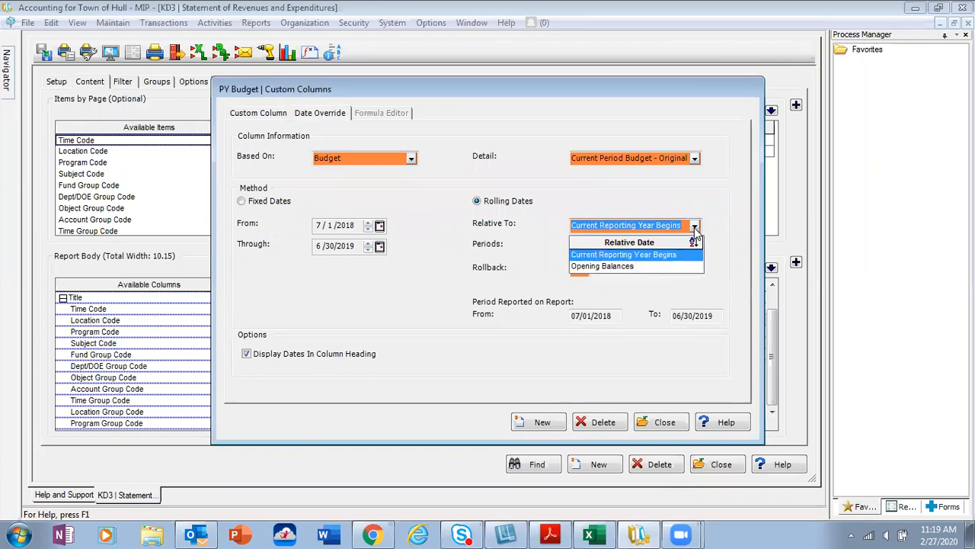
pyautogui.click(645, 256)
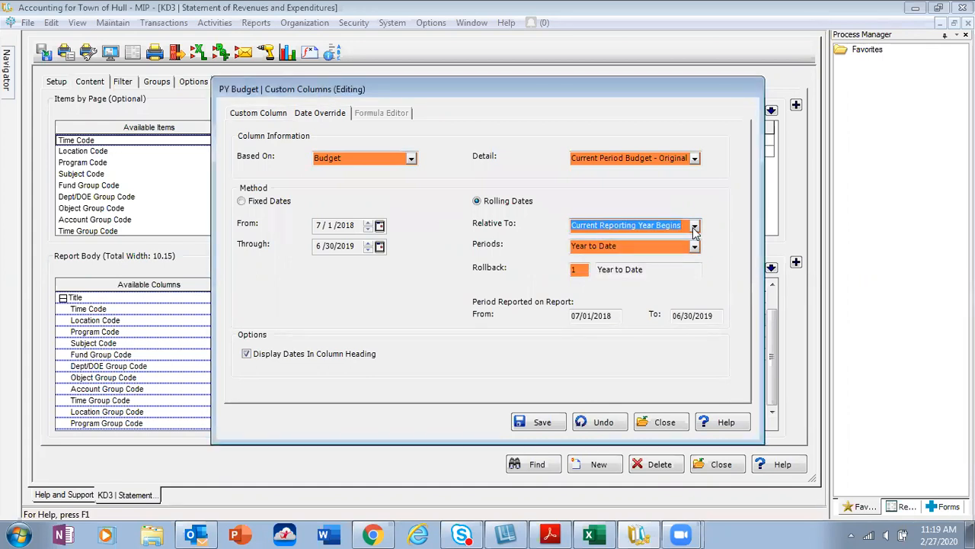
pyautogui.click(642, 423)
pyautogui.click(517, 362)
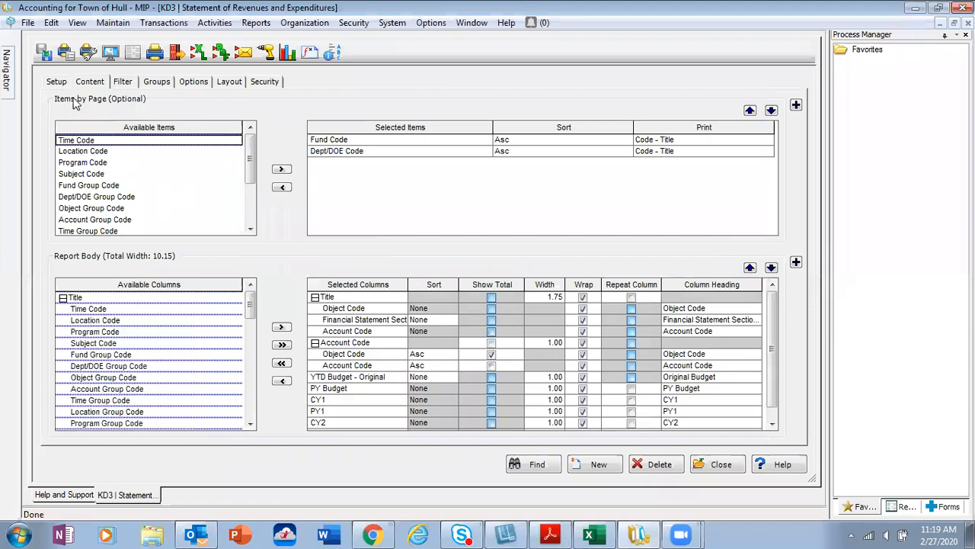
# - Check the balance dates in KD3's setup, and reload the PY Budget custom column's date override settings
pyautogui.click(58, 81)
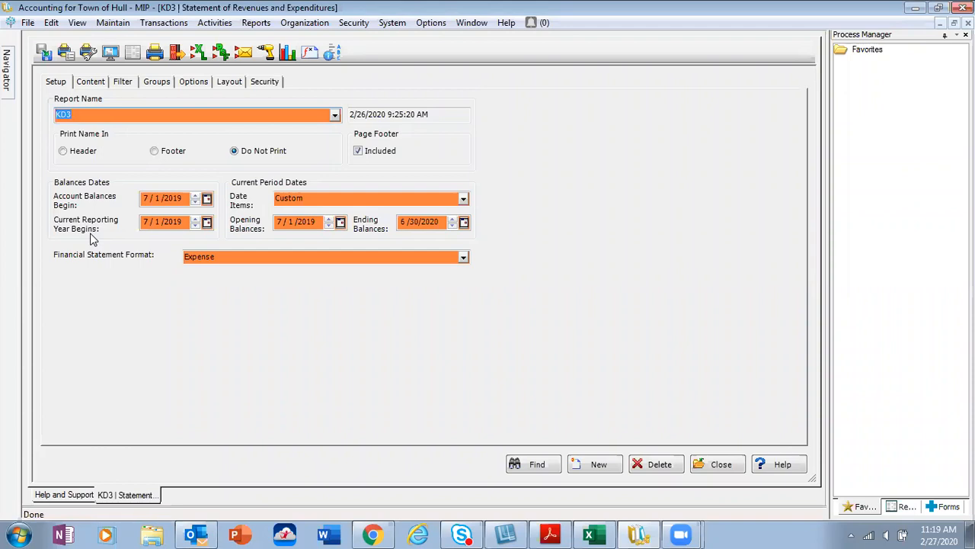
pyautogui.click(310, 55)
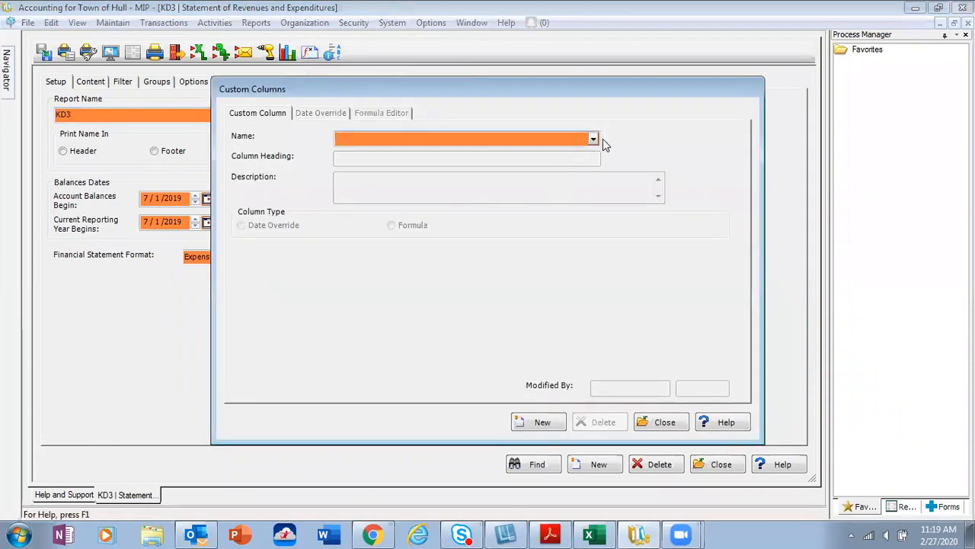
pyautogui.click(593, 140)
pyautogui.click(475, 192)
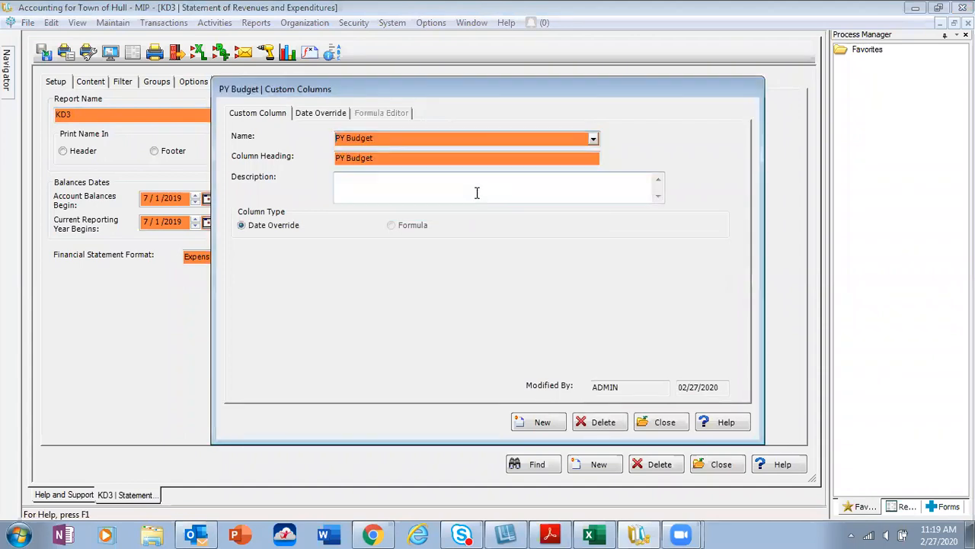
pyautogui.click(326, 113)
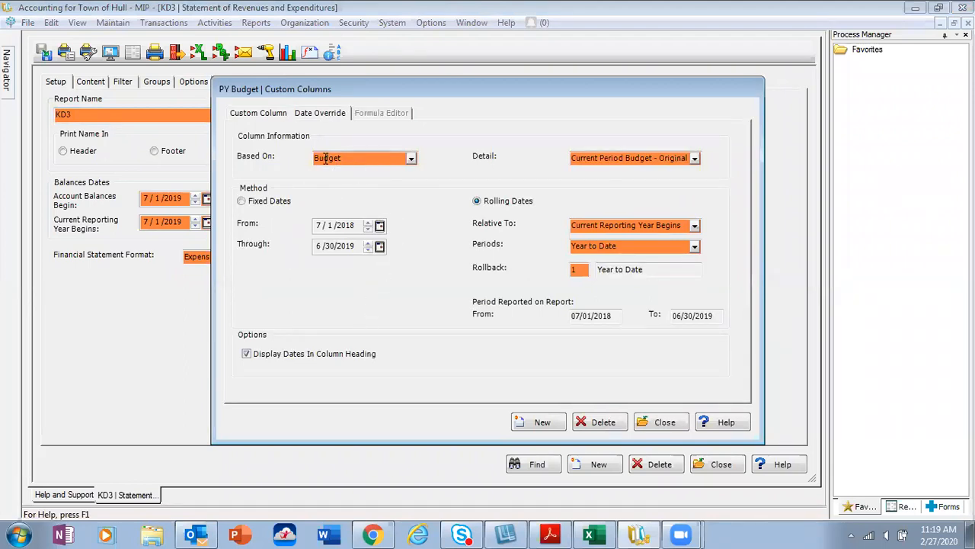
# - Set PY Budget's Based On to Budget and Detail to Current Period Budget - Original, and save the column
pyautogui.click(412, 158)
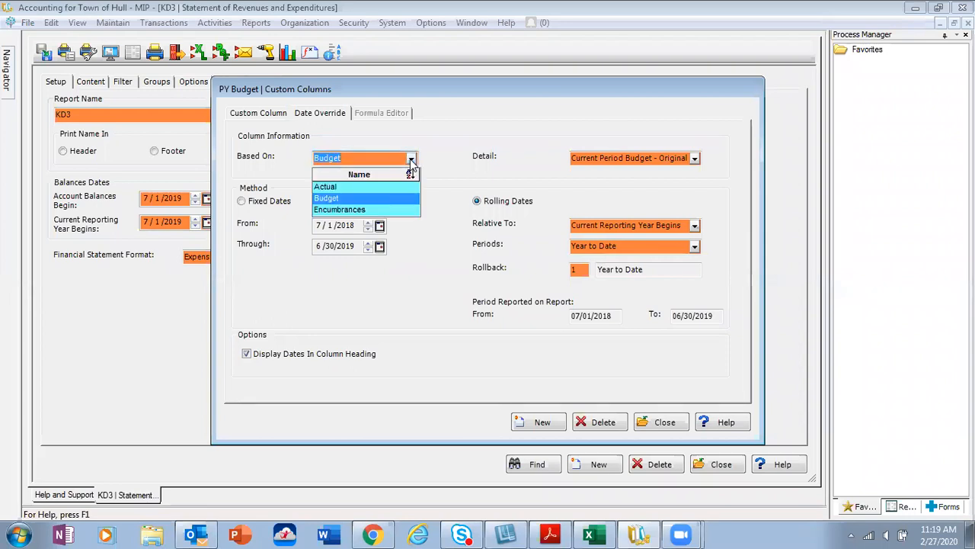
pyautogui.click(384, 197)
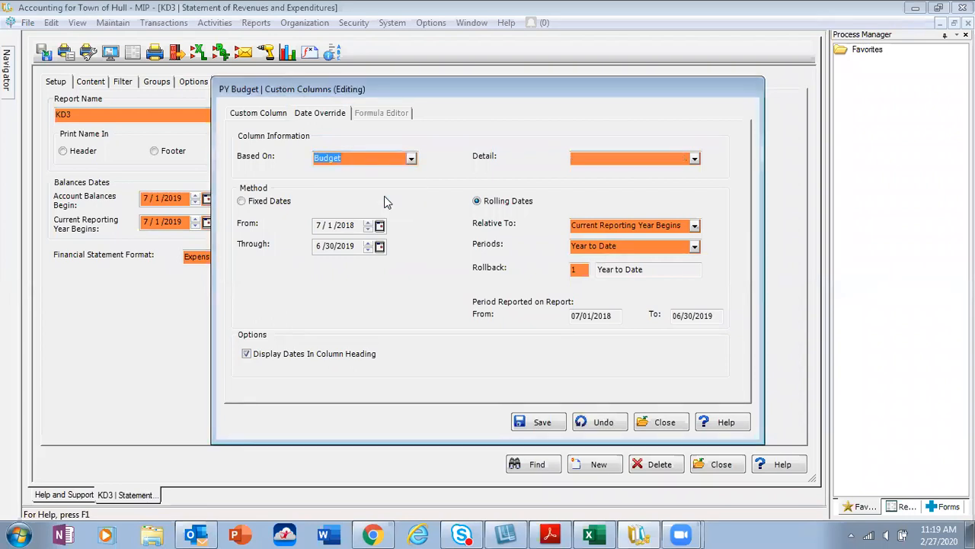
pyautogui.click(694, 158)
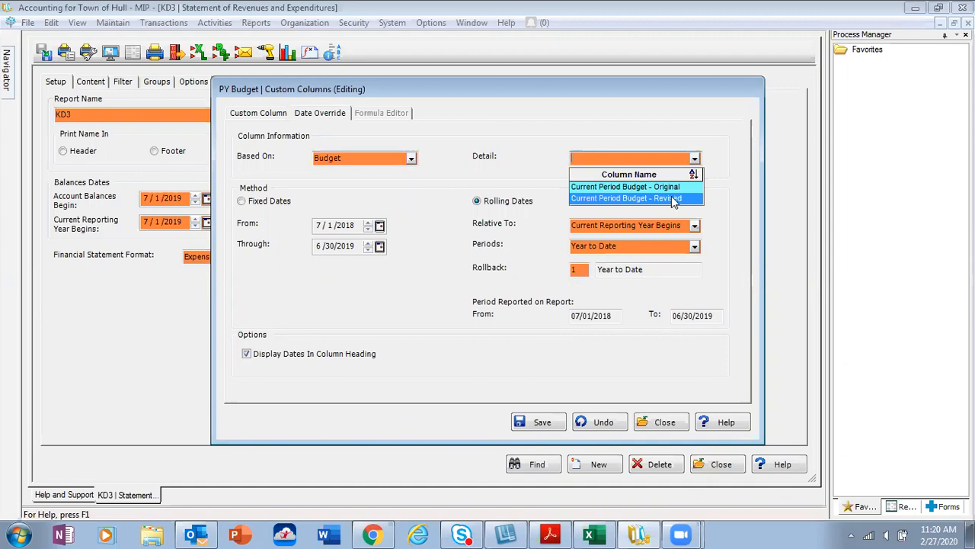
pyautogui.click(621, 186)
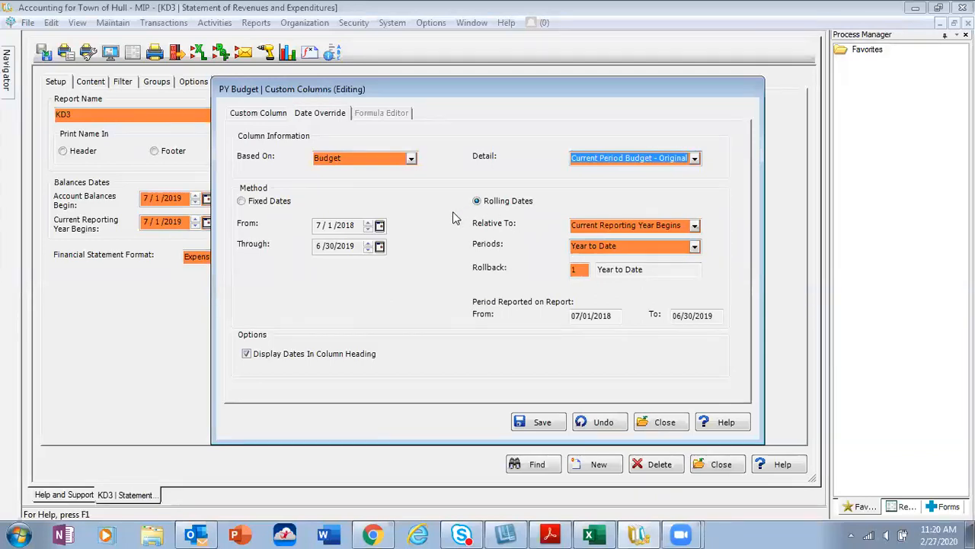
pyautogui.click(548, 424)
# - Check the heading and description of the CY1 custom column, and load PY1 to view its date override settings
pyautogui.click(592, 139)
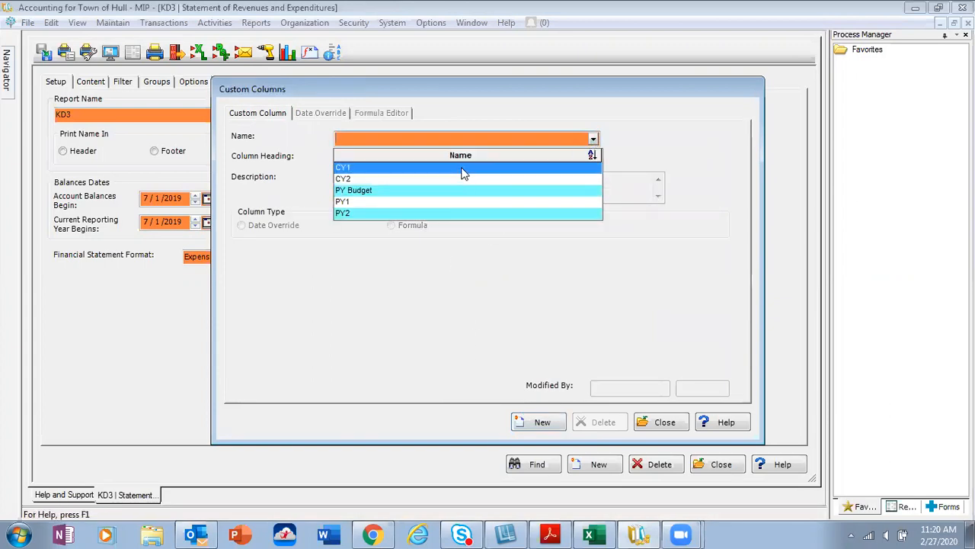
pyautogui.click(463, 171)
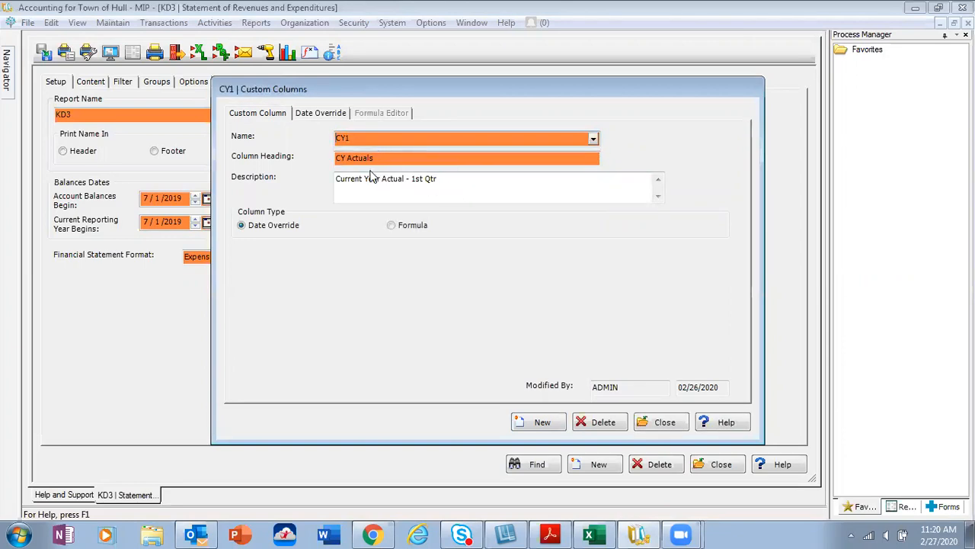
pyautogui.click(593, 138)
pyautogui.click(412, 201)
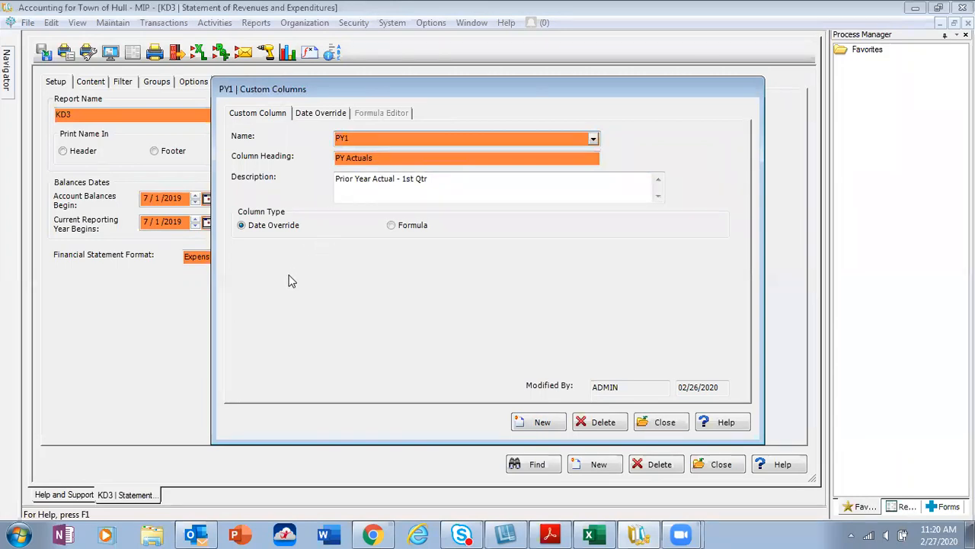
pyautogui.click(317, 114)
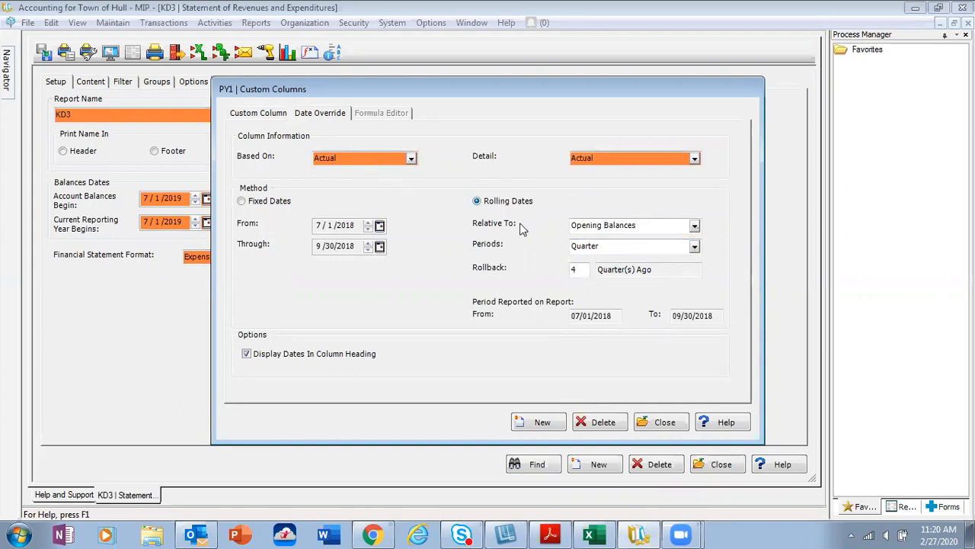
# - Review the Periods choices for PY1's rolling dates, and select Opening Balances as its Relative To date
pyautogui.click(603, 245)
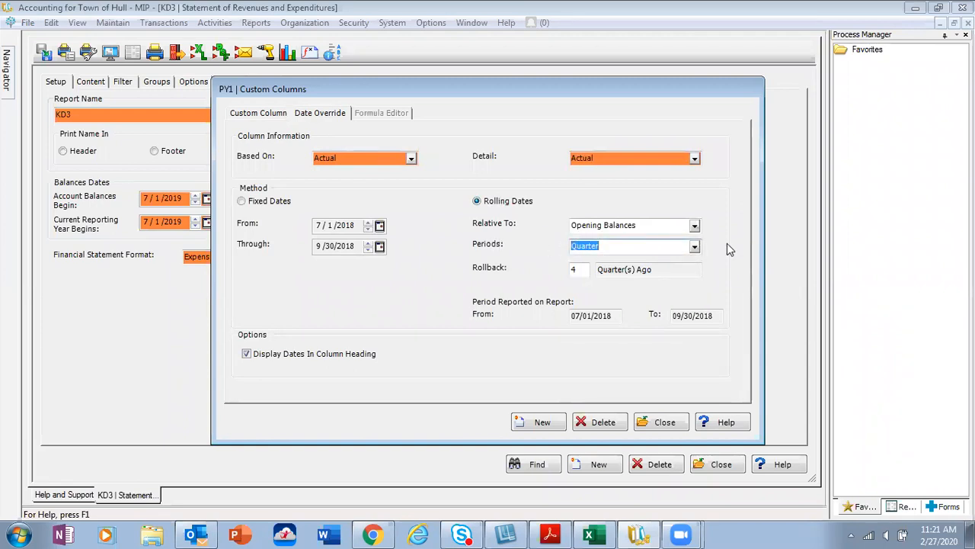
pyautogui.click(694, 247)
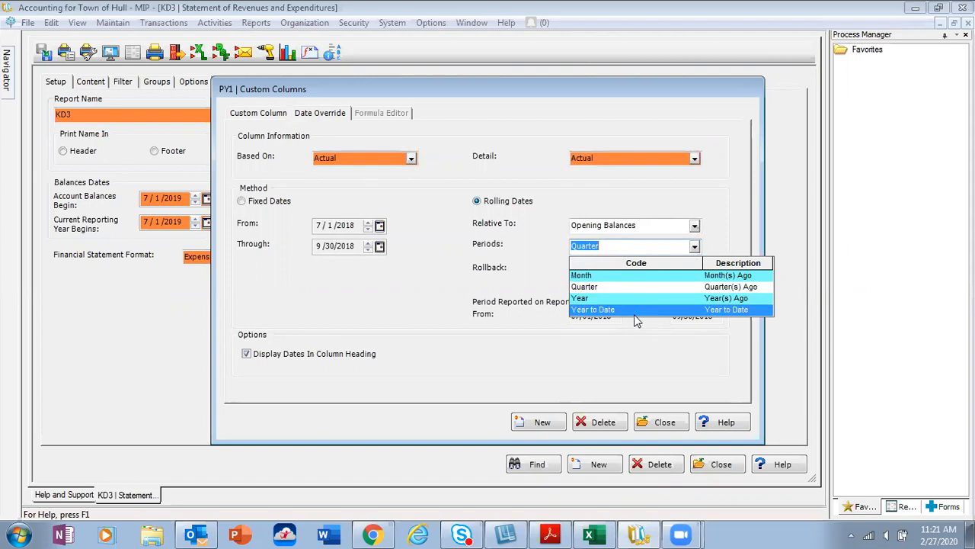
pyautogui.click(629, 246)
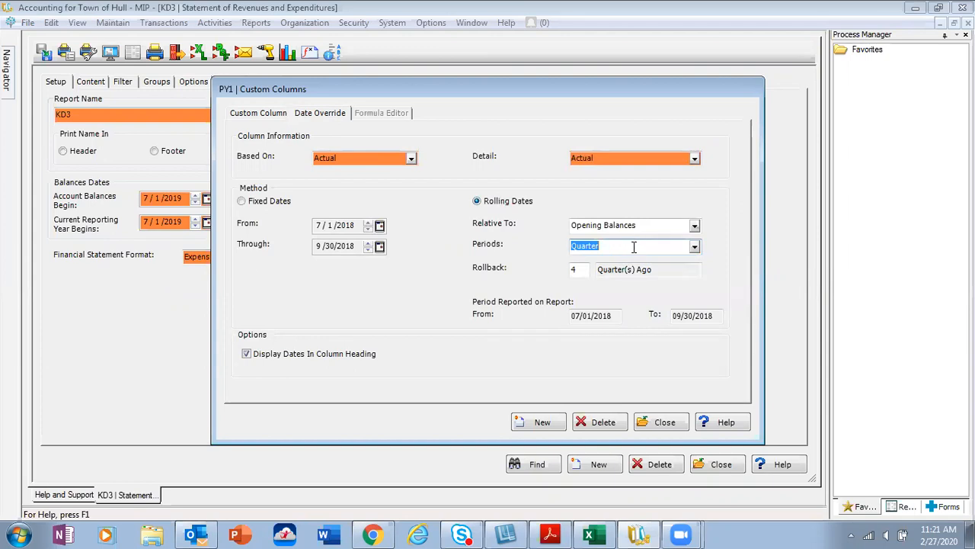
pyautogui.click(694, 225)
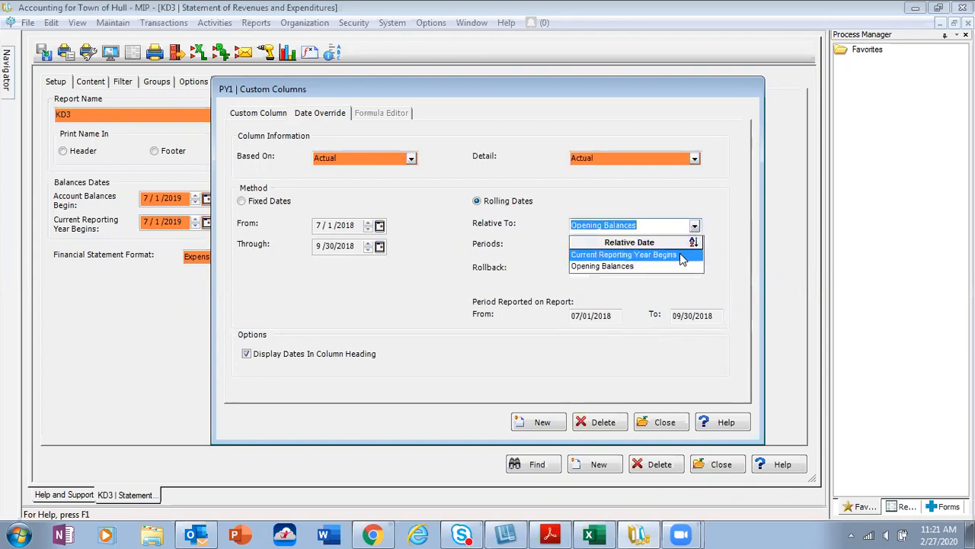
pyautogui.click(631, 267)
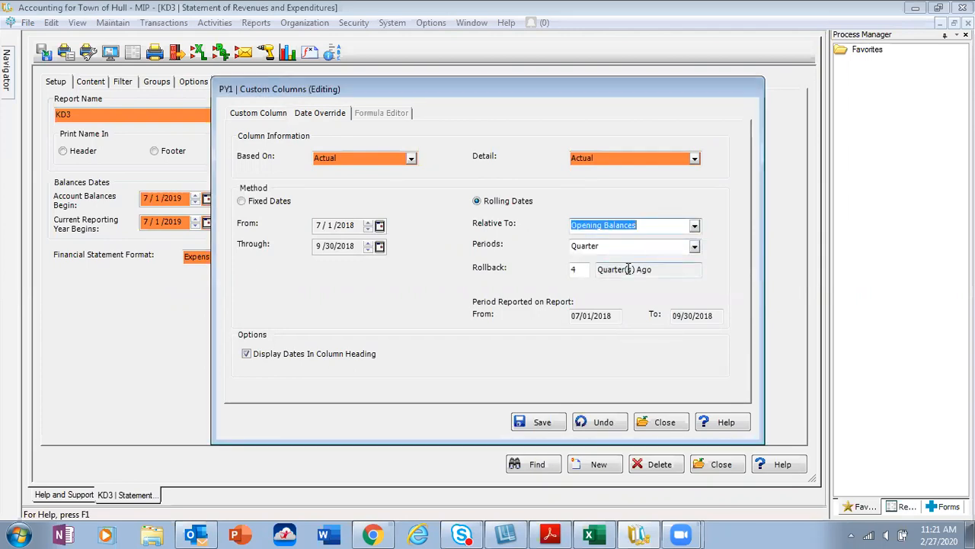
# - Try a Rollback of 3 quarters for the PY1 custom column, and set it back to 4
pyautogui.moveTo(585, 270); pyautogui.dragTo(566, 269)
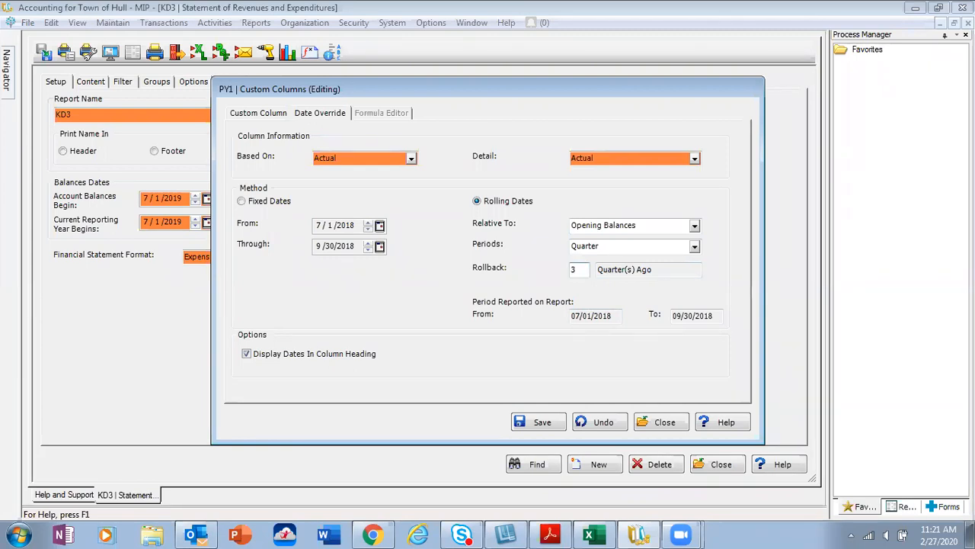
pyautogui.press('Tab')
pyautogui.click(583, 267)
pyautogui.moveTo(583, 267); pyautogui.dragTo(551, 274)
pyautogui.write('4')
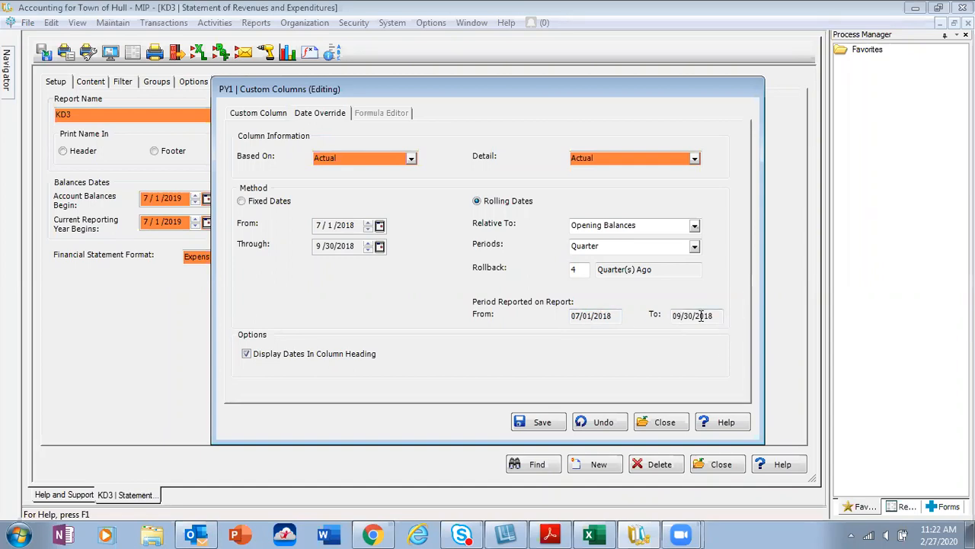
# - Save the PY1 custom column and preview the KD3 report on screen
pyautogui.click(554, 421)
pyautogui.click(665, 424)
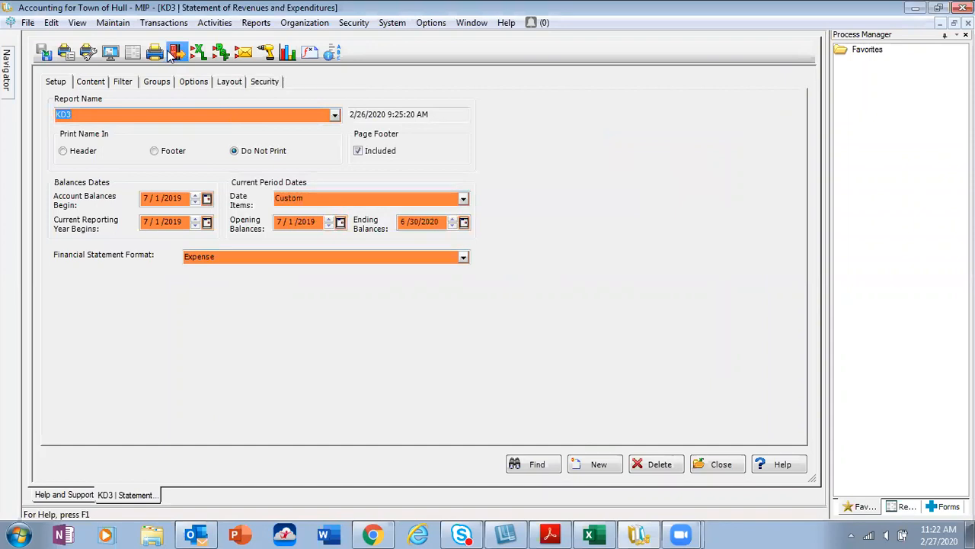
pyautogui.click(110, 52)
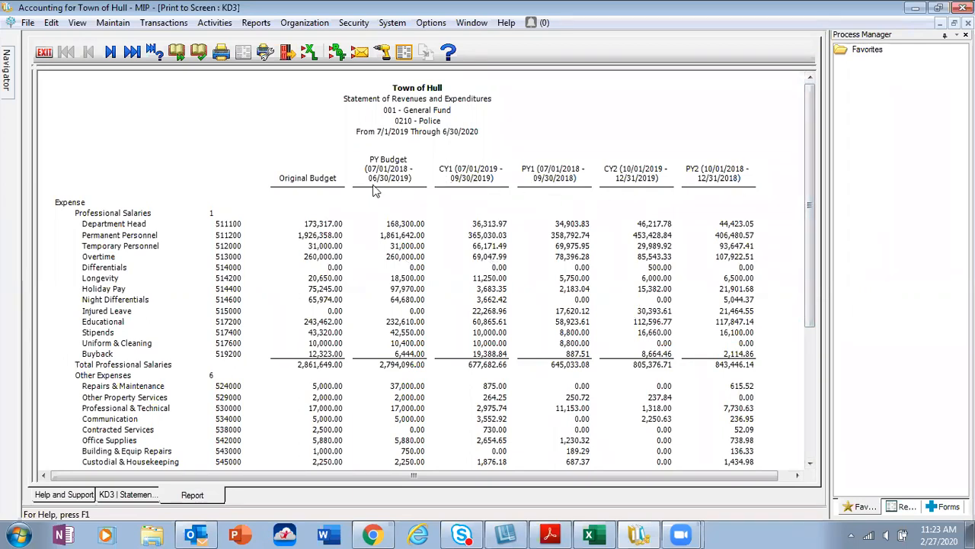
pyautogui.click(43, 52)
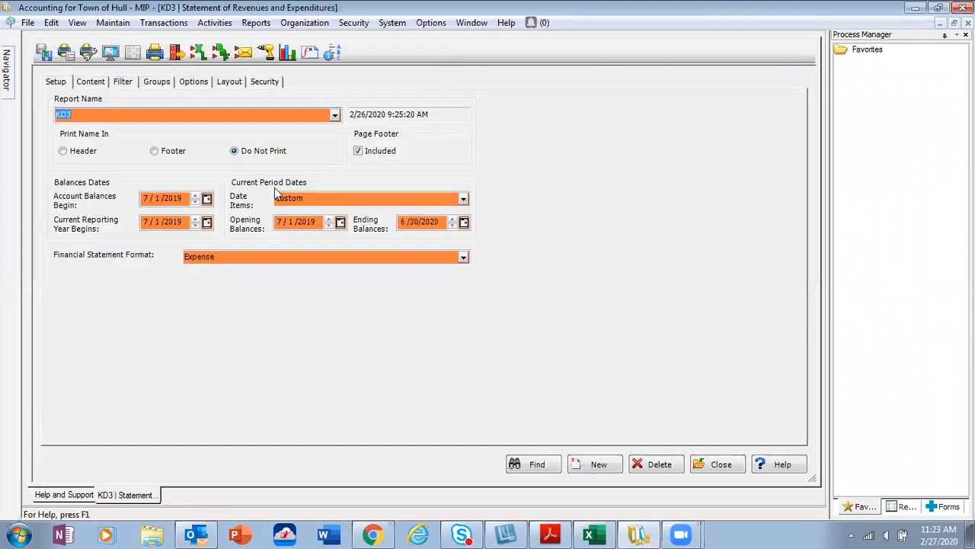
# - Load the saved report KD2
pyautogui.click(334, 115)
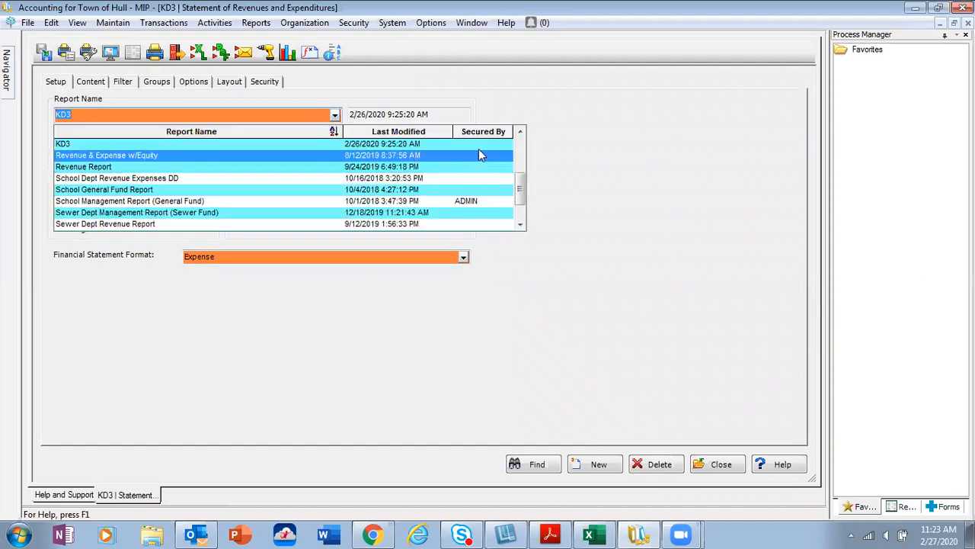
pyautogui.click(520, 135)
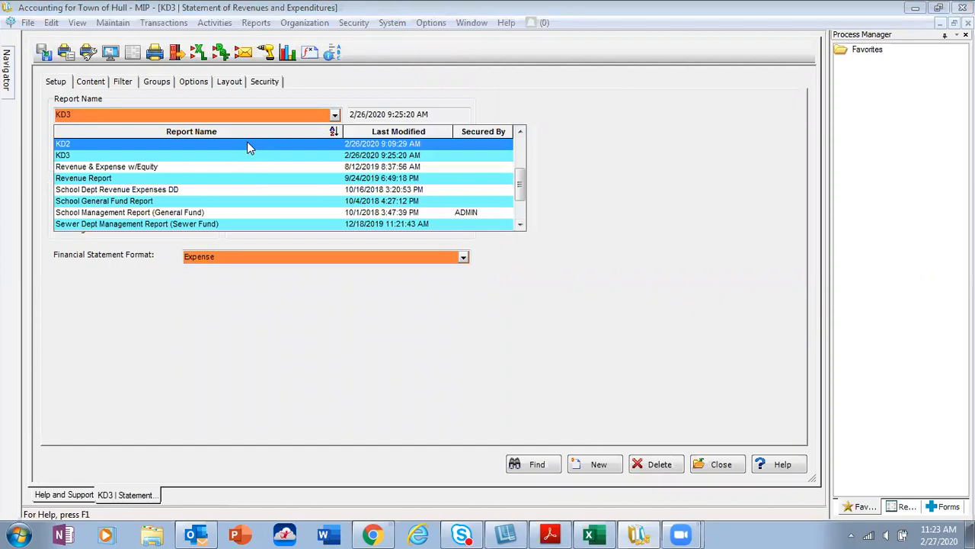
pyautogui.click(247, 144)
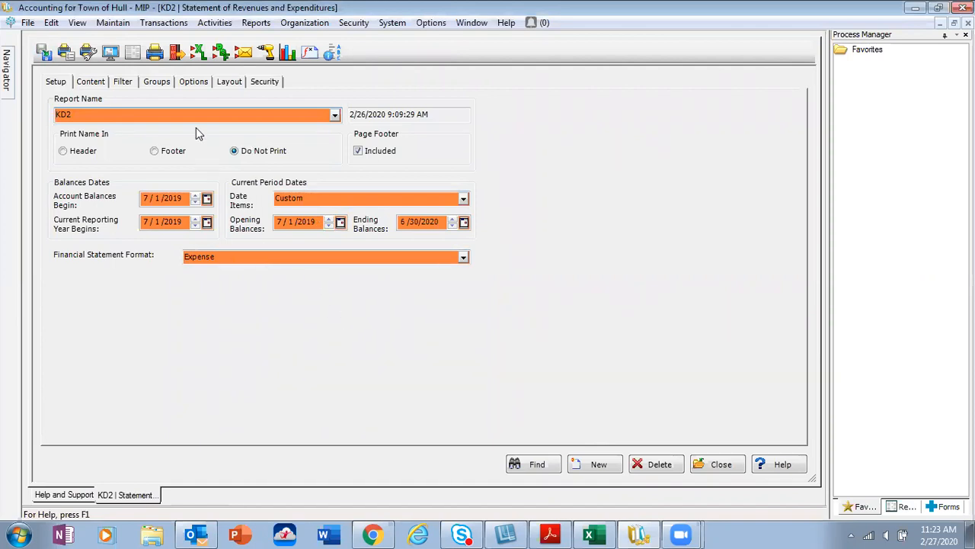
# - Check KD2's Include options for encumbrances and preview the report on screen
pyautogui.click(193, 82)
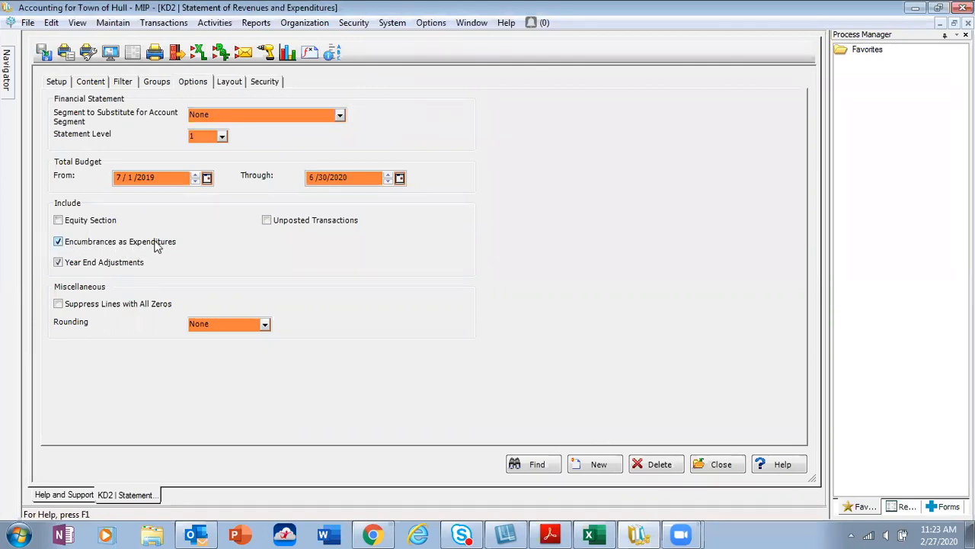
pyautogui.click(113, 53)
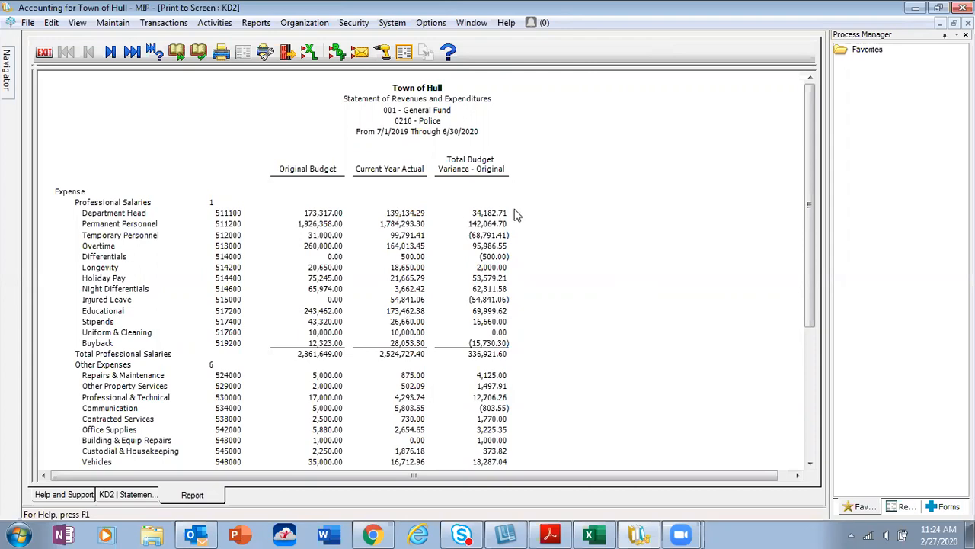
pyautogui.click(43, 53)
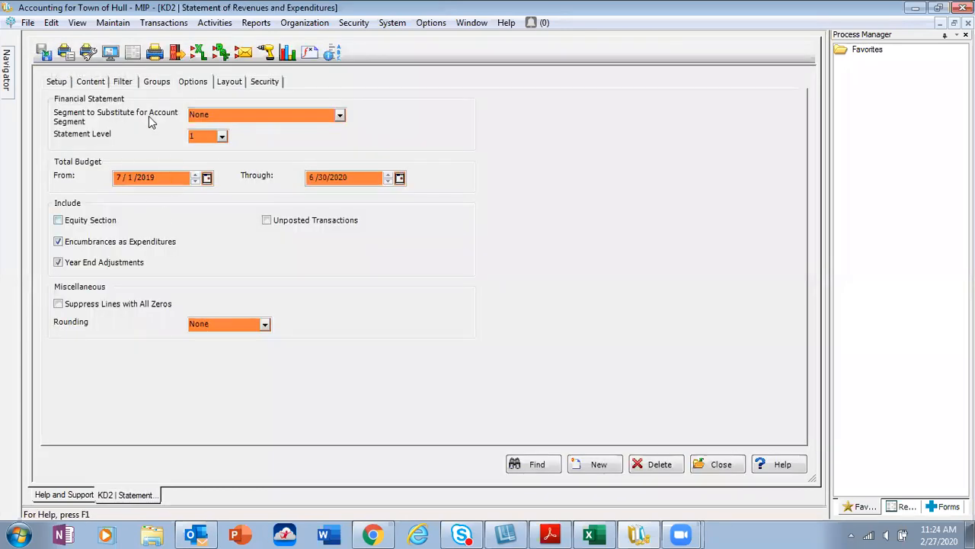
# - Add the Actuals and Encumbrances custom columns to KD2's report body and remove the Current Year Actual column
pyautogui.click(91, 81)
pyautogui.moveTo(250, 312); pyautogui.dragTo(243, 431)
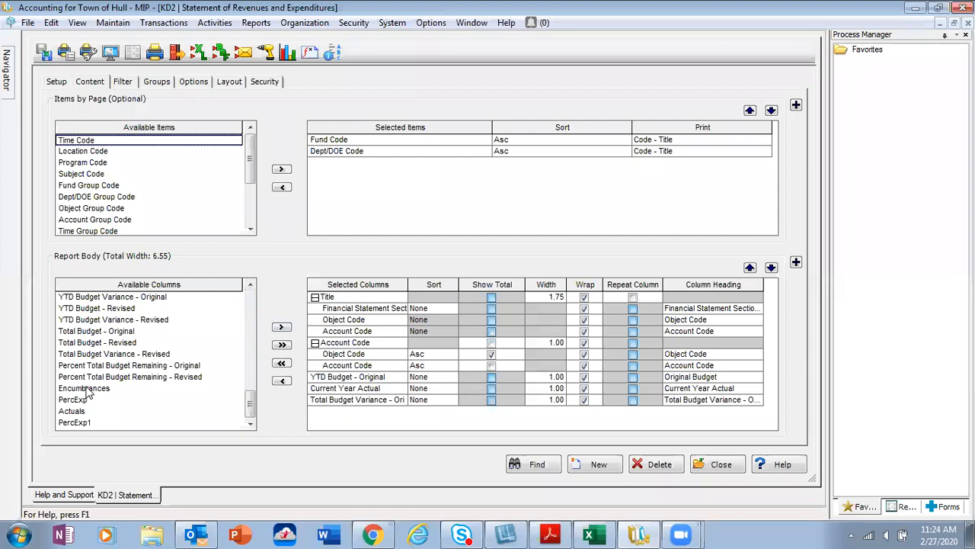
pyautogui.click(85, 412)
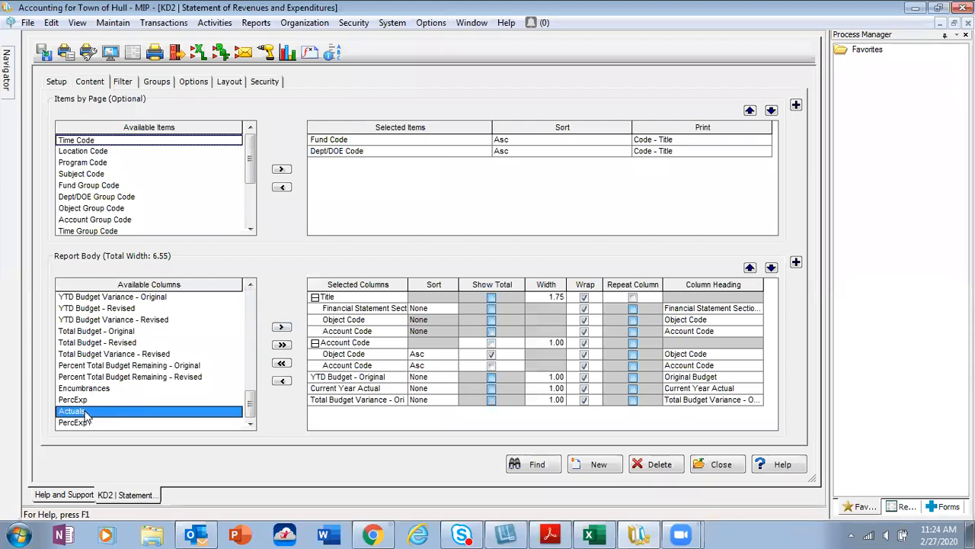
pyautogui.click(281, 326)
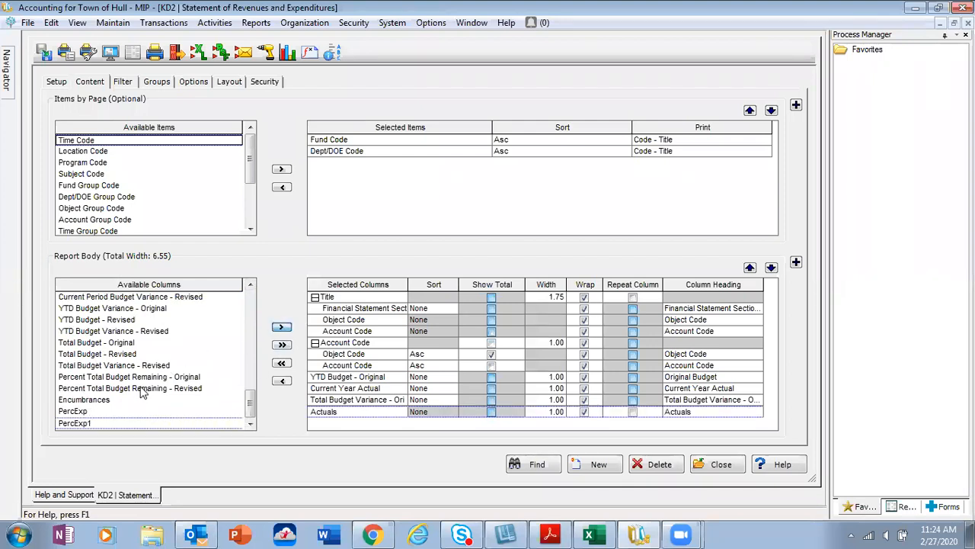
pyautogui.click(107, 403)
pyautogui.click(281, 326)
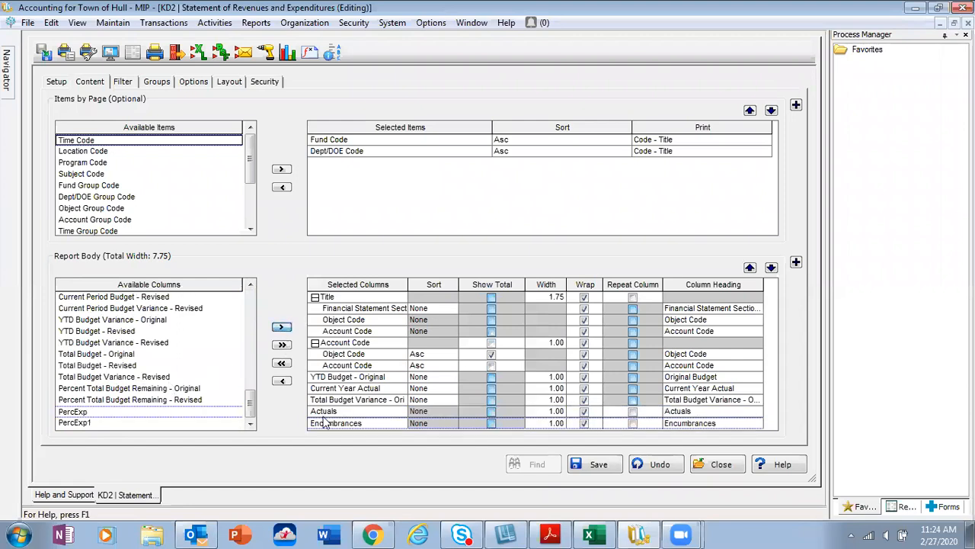
pyautogui.click(354, 388)
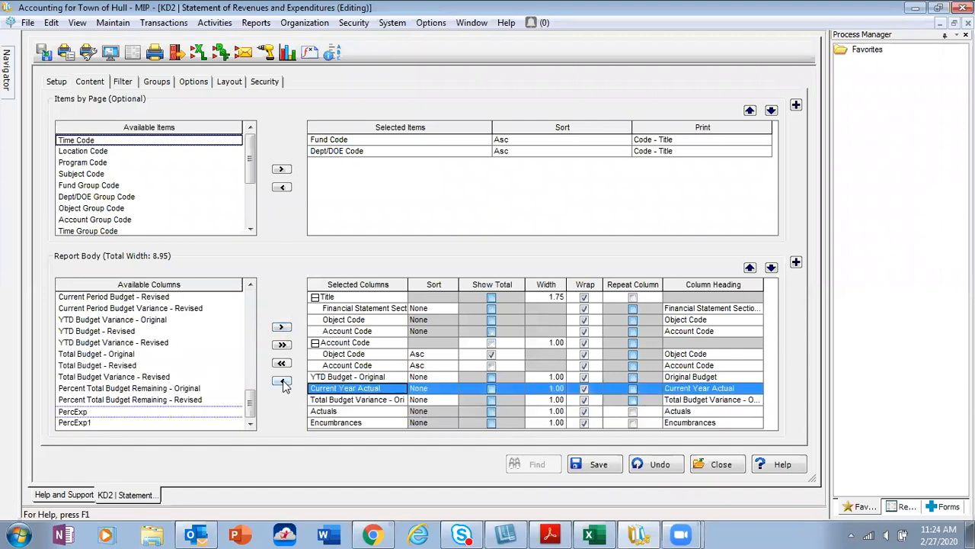
pyautogui.click(281, 380)
# - Move Encumbrances and Actuals between YTD Budget - Original and Total Budget Variance - Original, and preview the report on screen
pyautogui.click(333, 413)
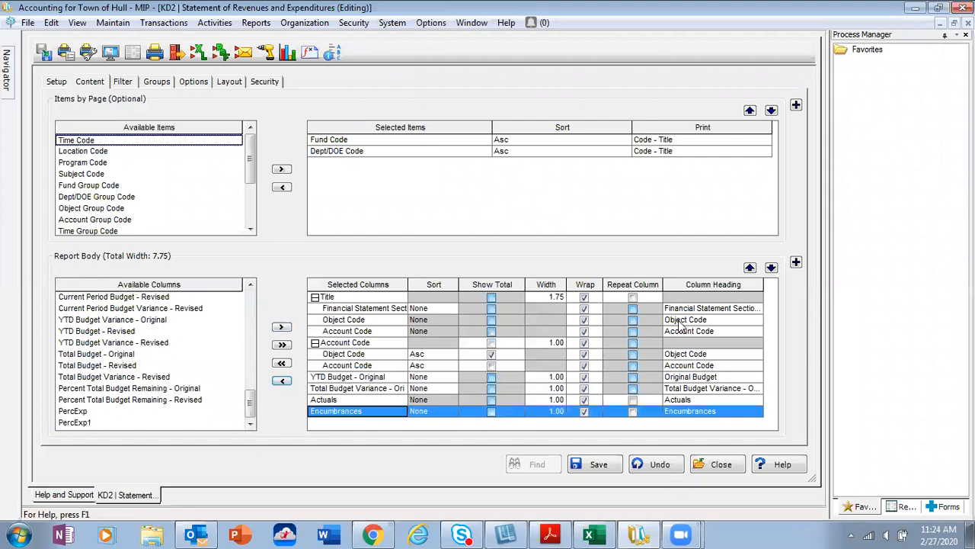
pyautogui.click(750, 267)
pyautogui.click(750, 267)
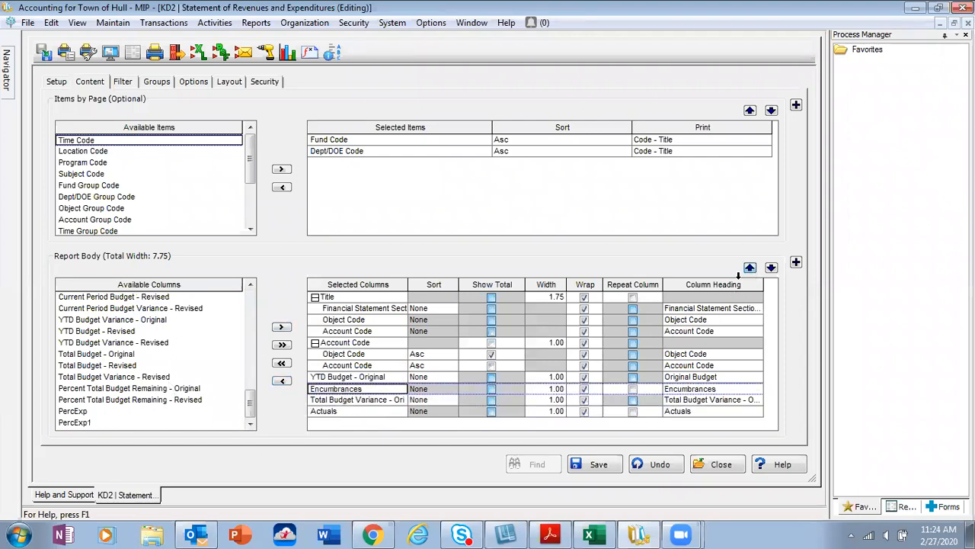
pyautogui.click(333, 411)
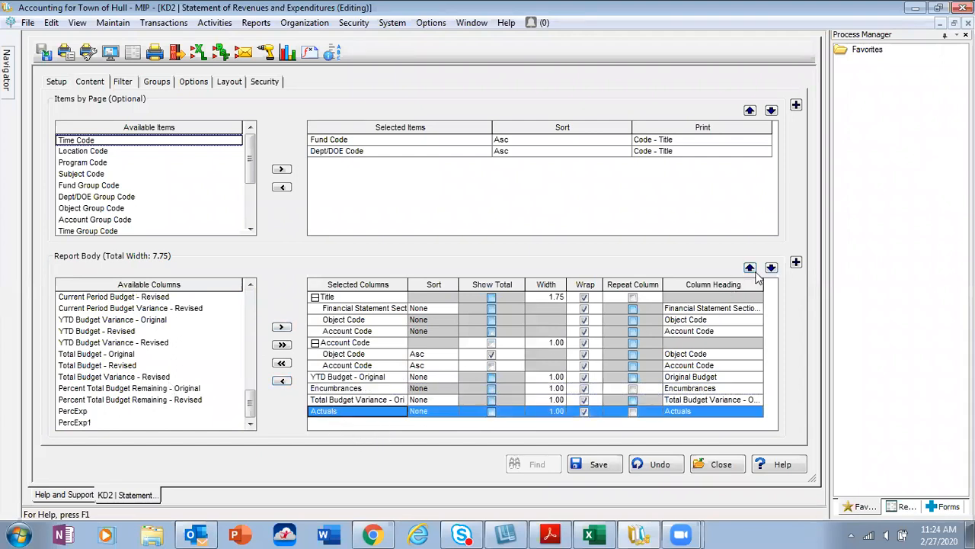
pyautogui.click(750, 269)
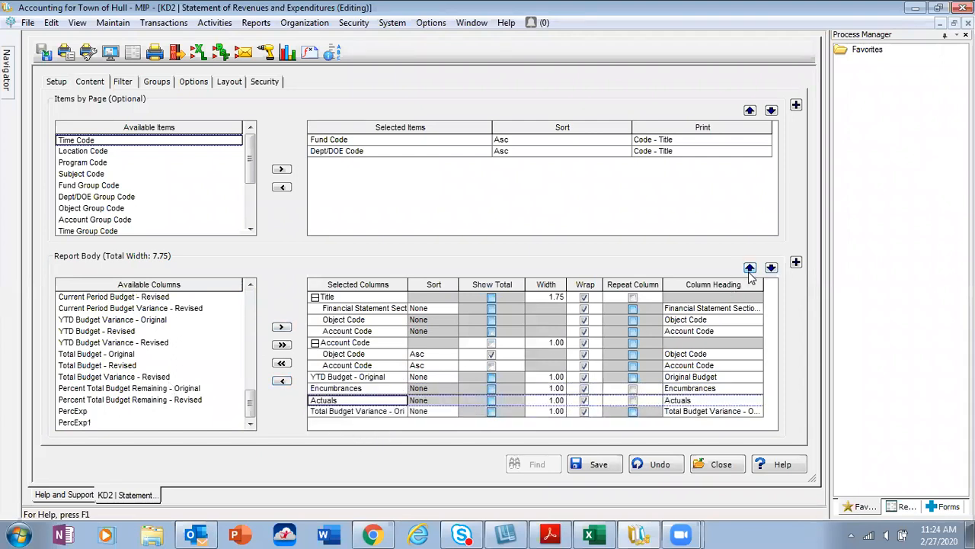
pyautogui.click(111, 54)
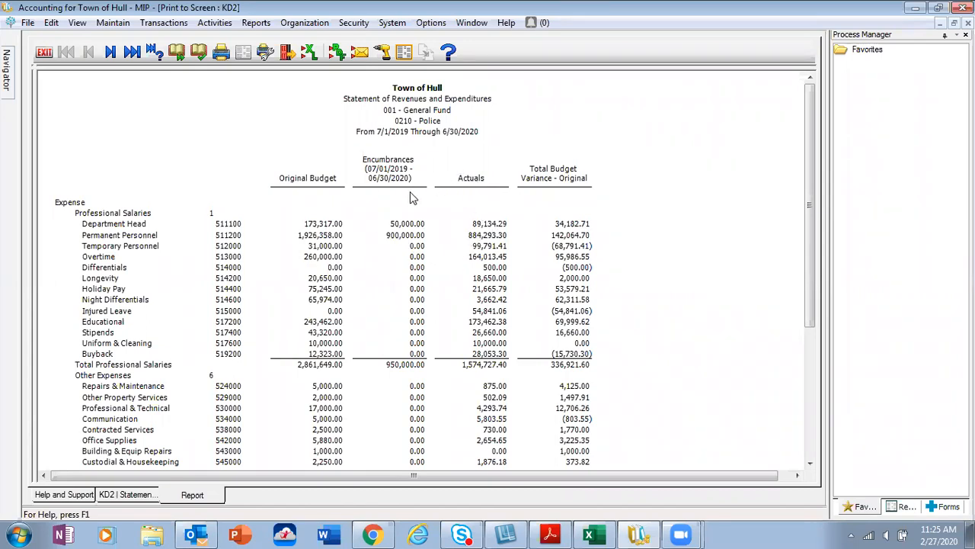
pyautogui.click(54, 59)
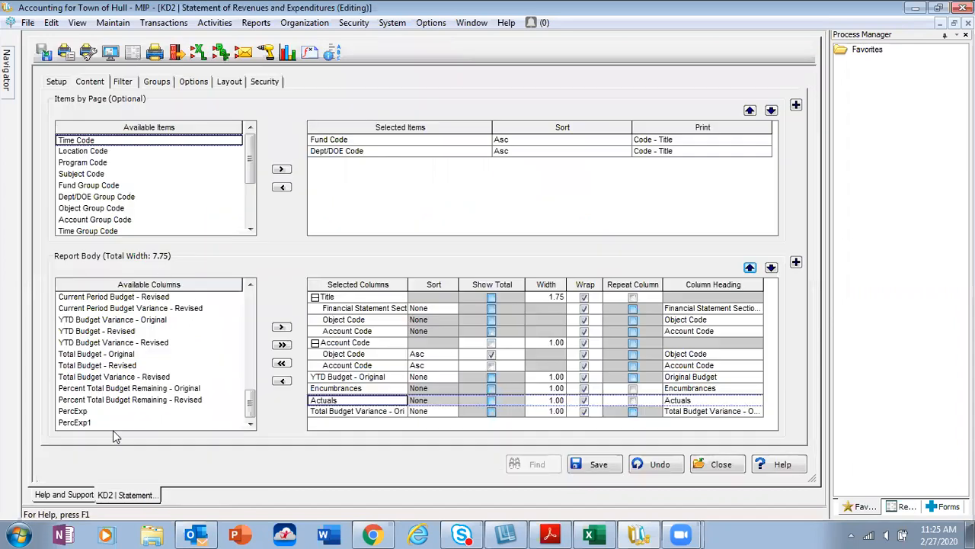
# - Add the PercExp and PercExp1 custom columns to KD2's report body and preview the report on screen
pyautogui.moveTo(76, 411); pyautogui.dragTo(80, 423)
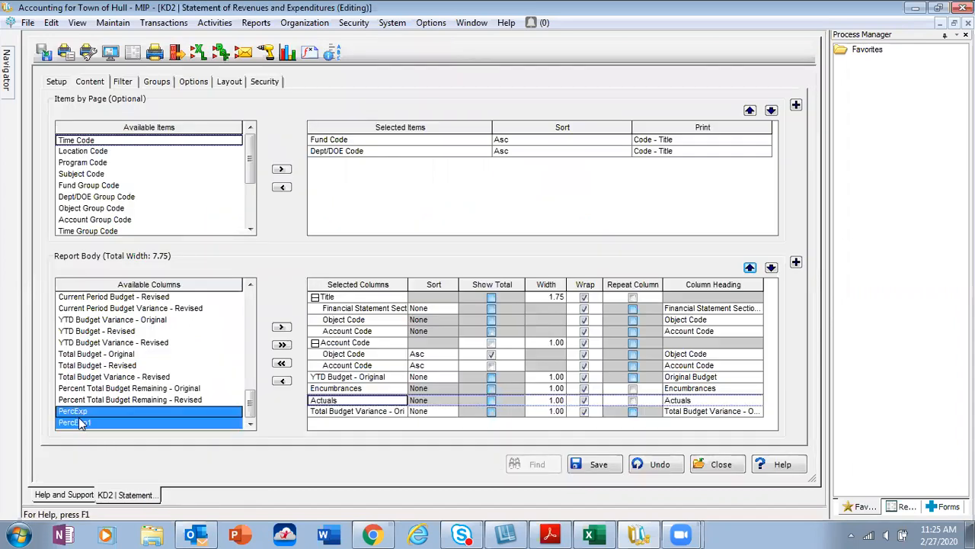
pyautogui.click(282, 328)
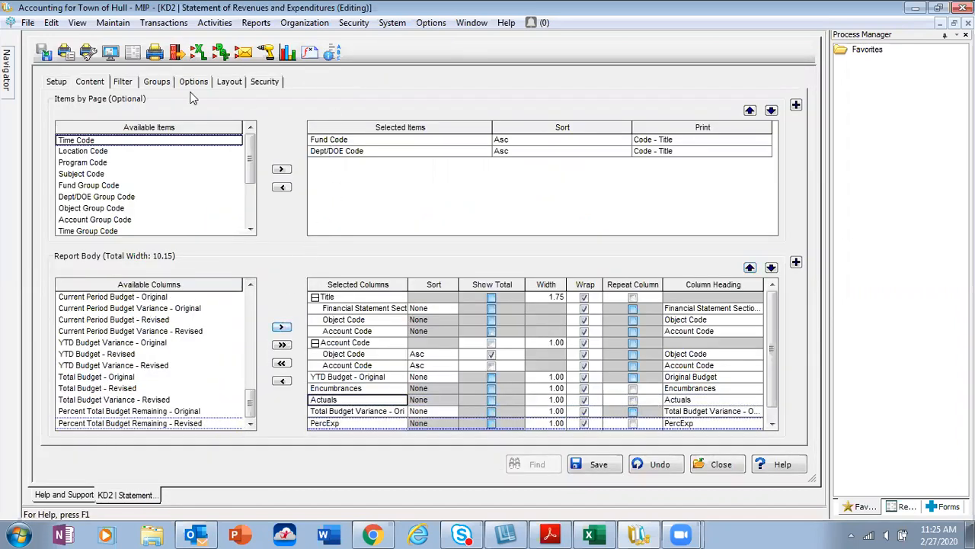
pyautogui.click(111, 53)
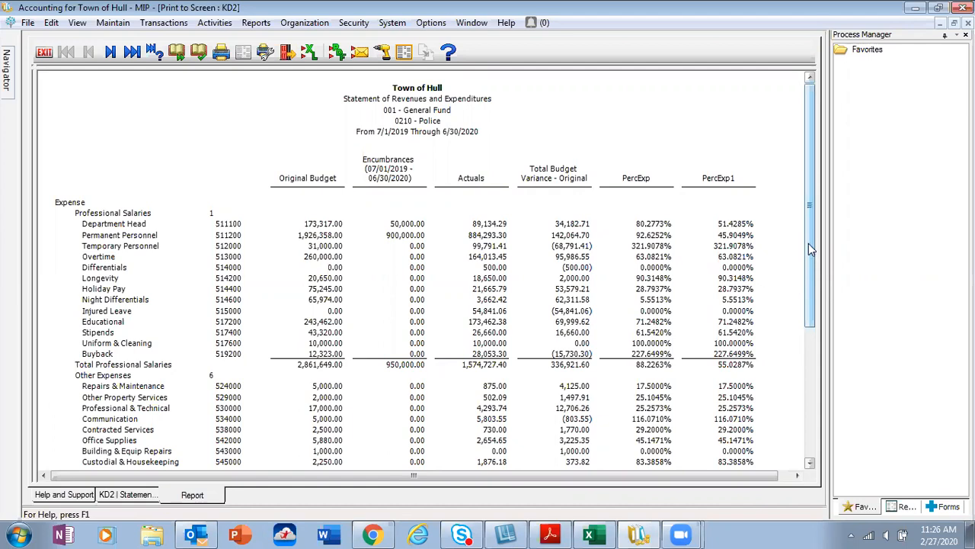
# - Exit the report preview and close KD2 without saving its changes
pyautogui.click(44, 52)
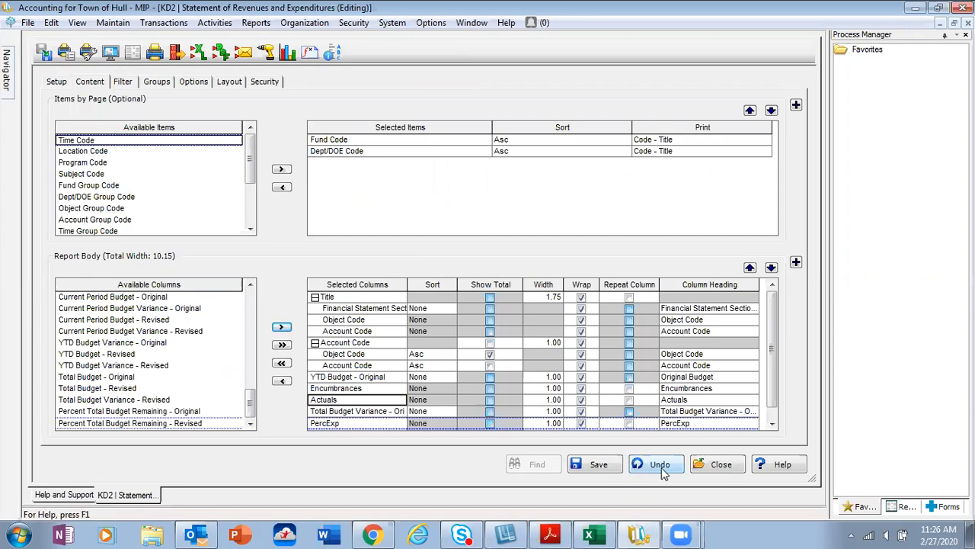
pyautogui.click(722, 466)
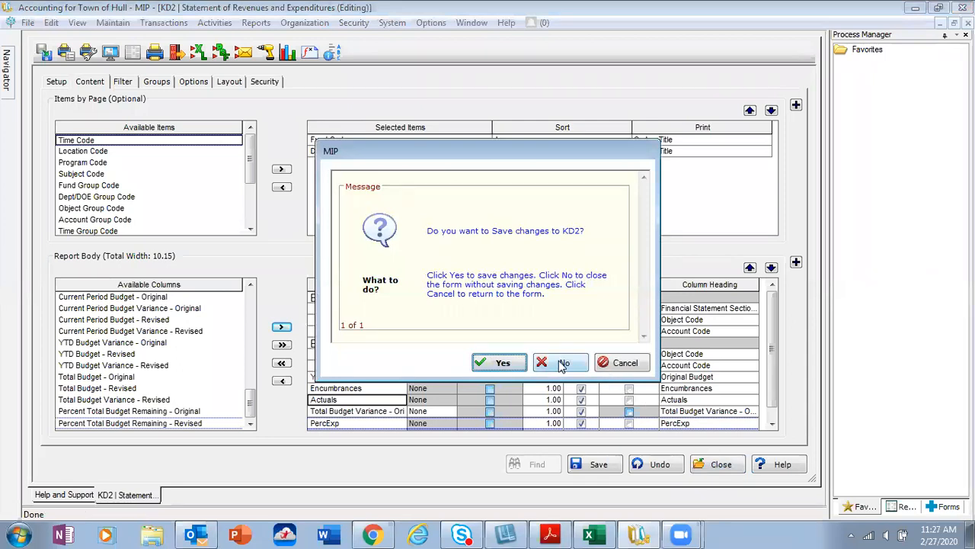
pyautogui.click(562, 364)
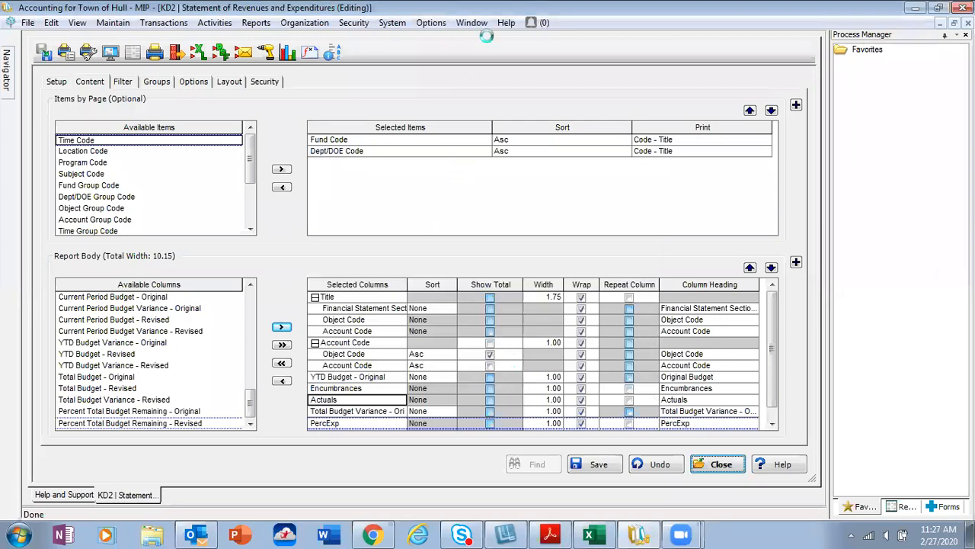